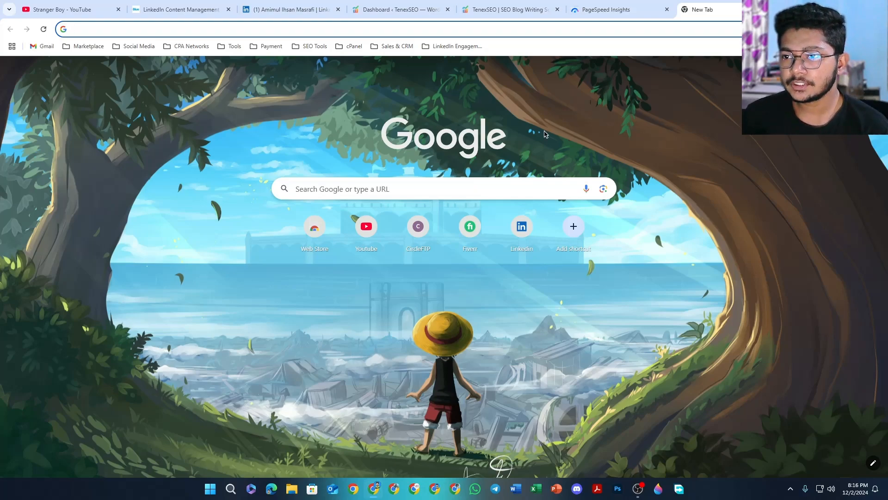
- Switch to the open TenexSEO homepage and copy its web address
click(511, 10)
scroll(363, 188, down, 1)
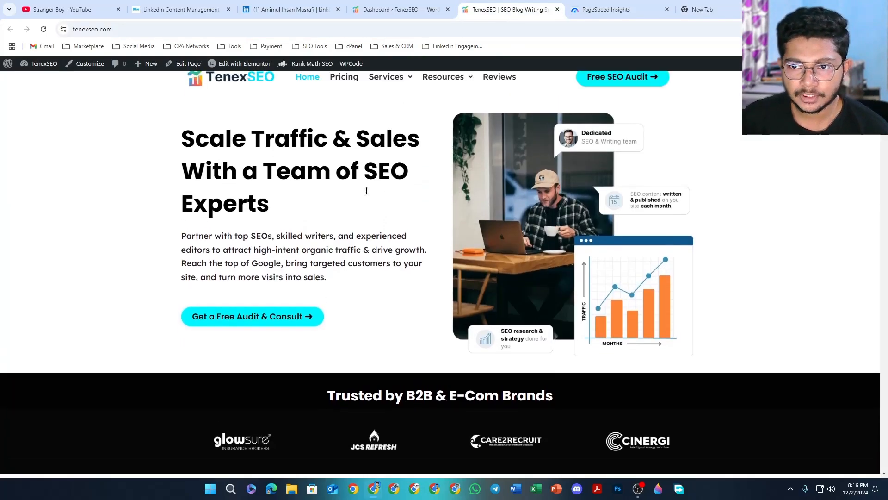
scroll(359, 193, up, 1)
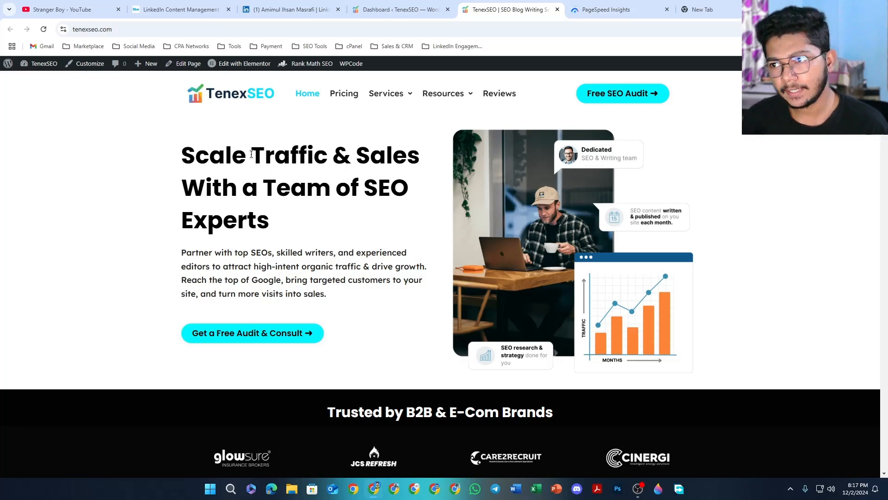
click(134, 29)
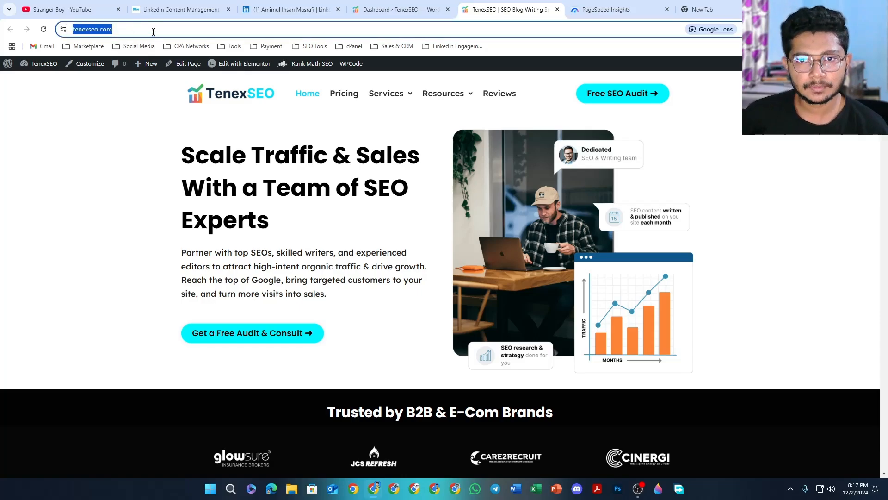
right_click(153, 31)
click(201, 113)
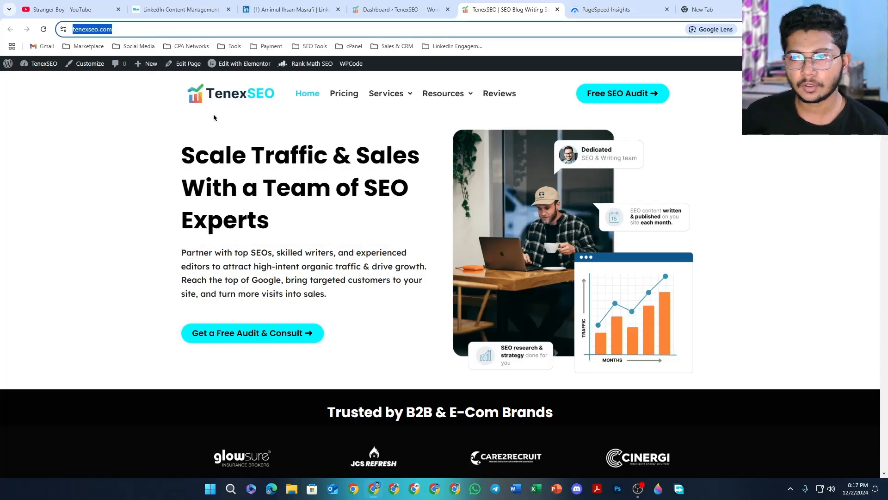
click(654, 3)
key(ctrl+l)
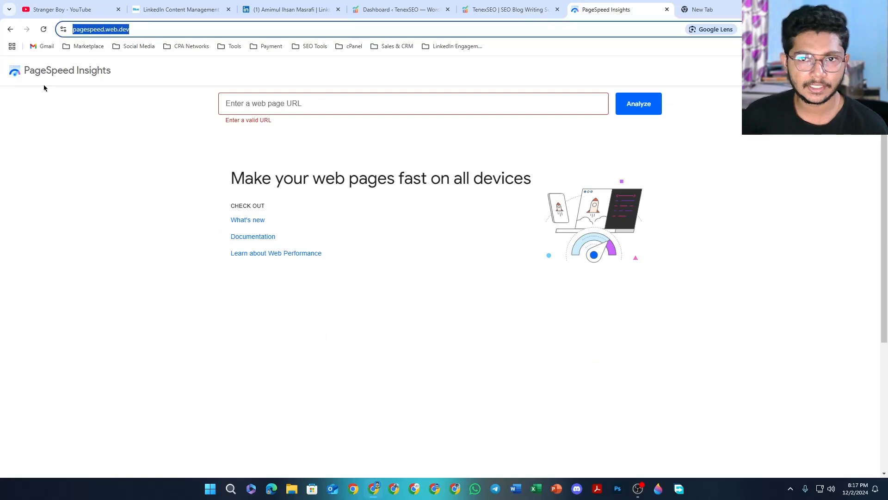
click(280, 107)
key(ctrl+v)
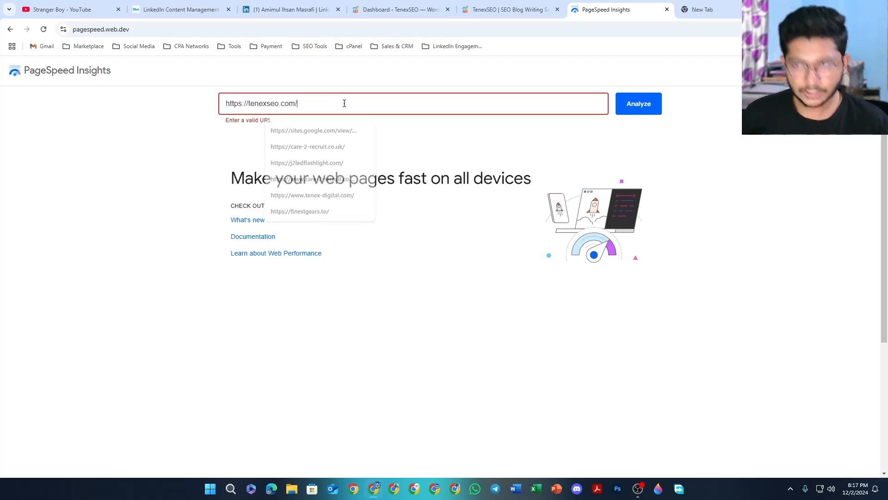
click(638, 106)
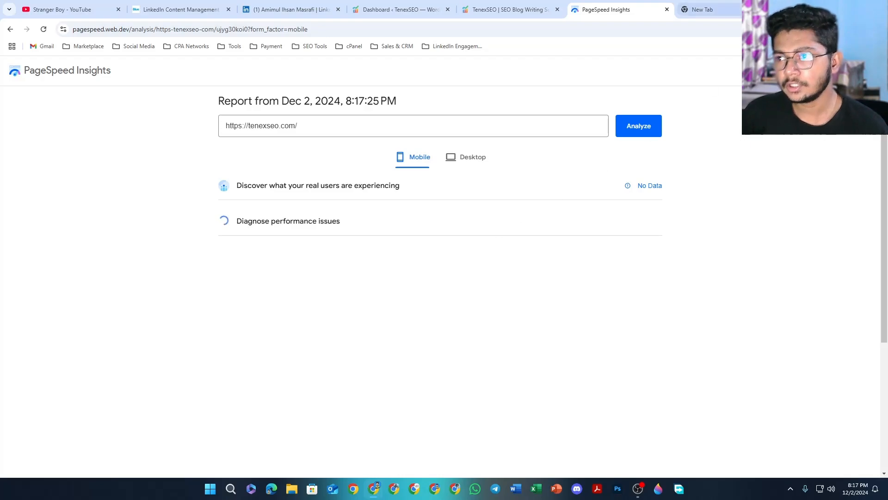
- Search Google for "airlift plugin" and open the airlift.net website from the results
click(725, 11)
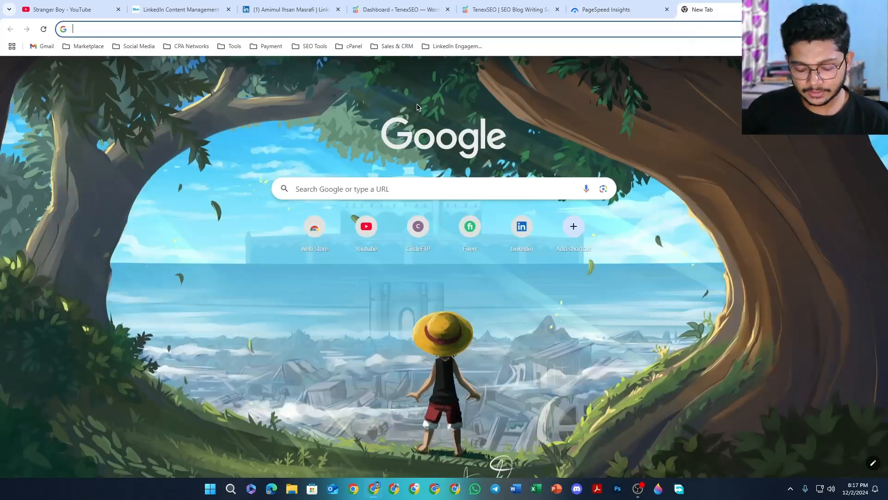
text(airlift)
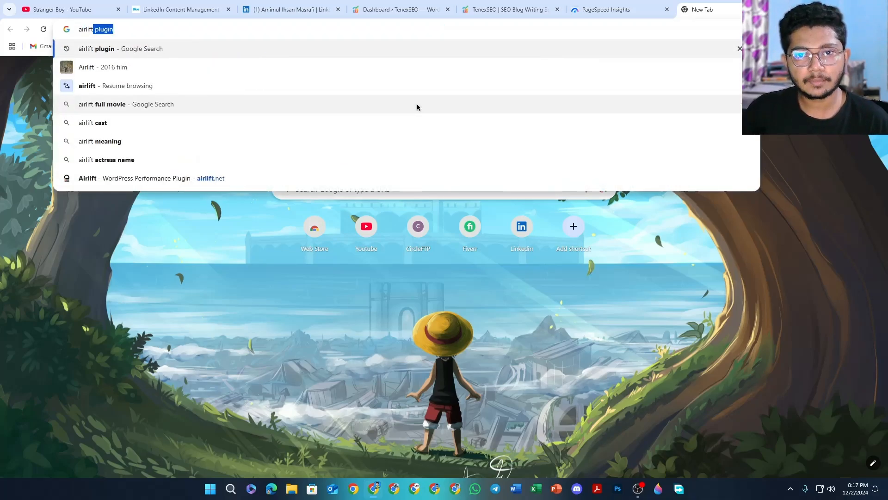
click(128, 51)
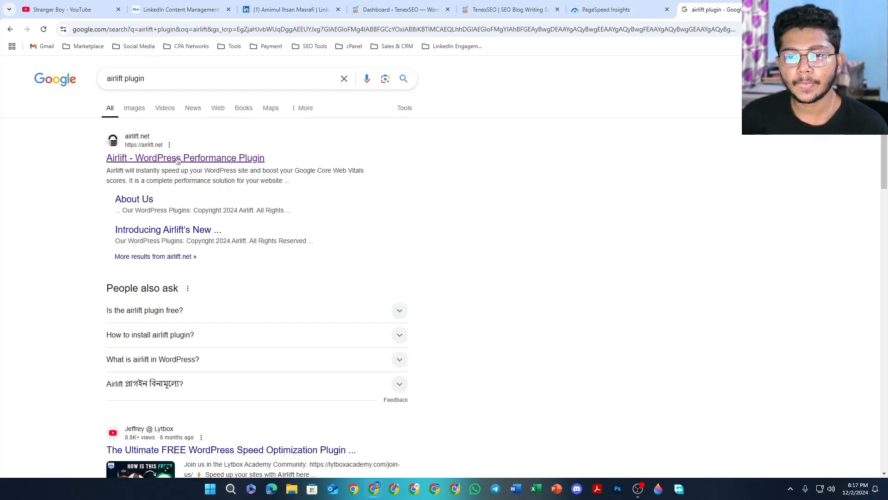
click(217, 158)
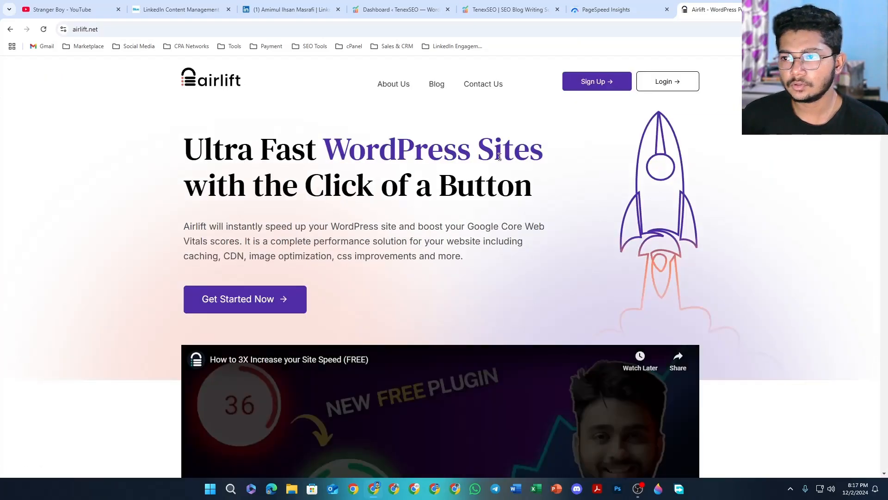
click(632, 4)
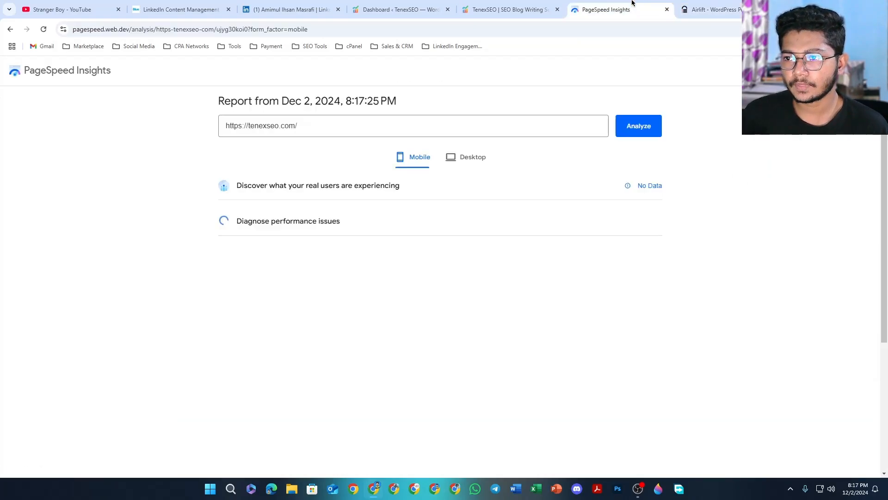
click(687, 5)
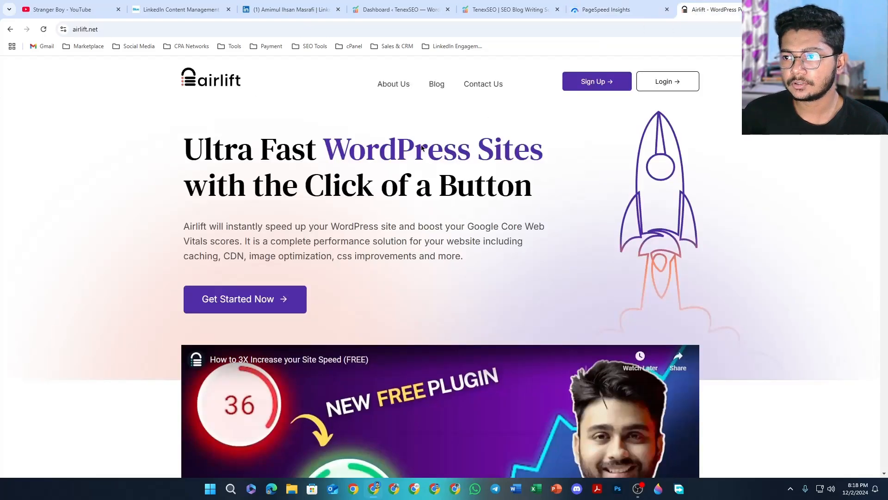
- Sign up for an Airlift account using the existing Google account and authorise the sign-in
click(575, 84)
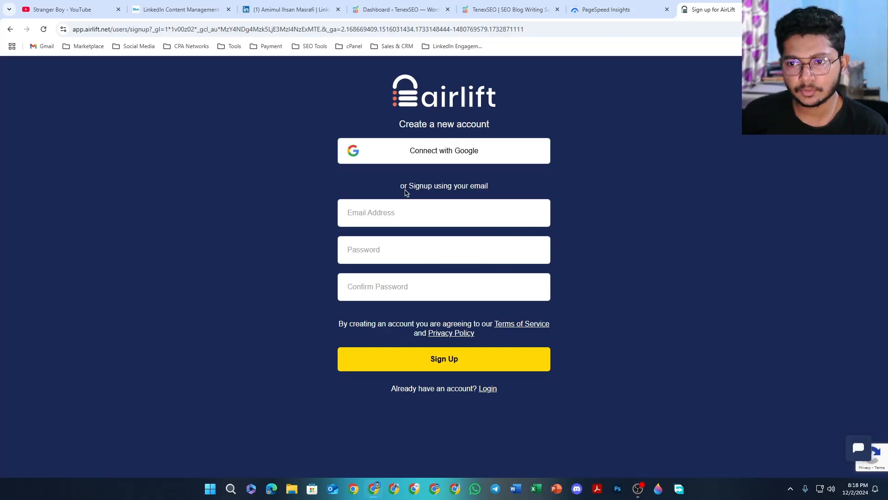
click(473, 155)
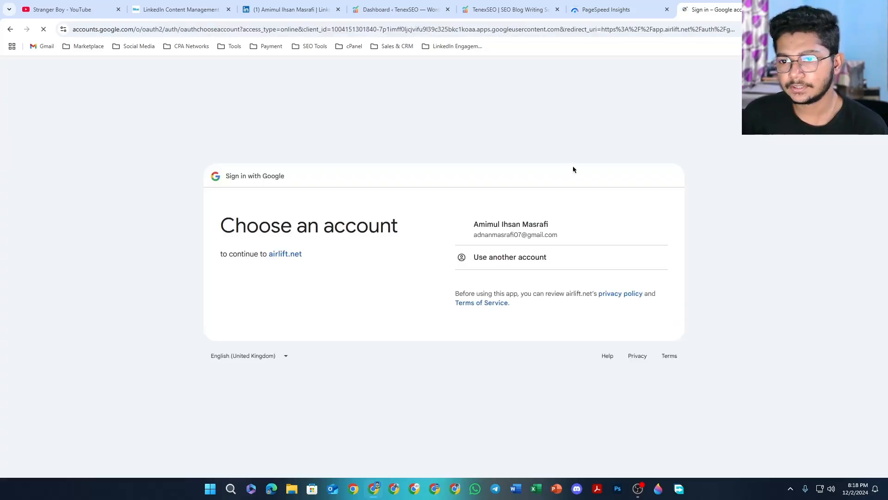
click(501, 224)
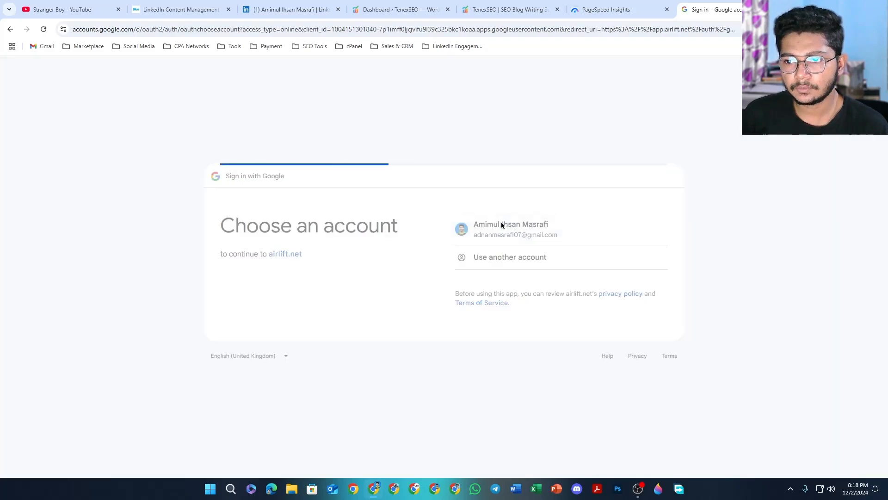
click(620, 313)
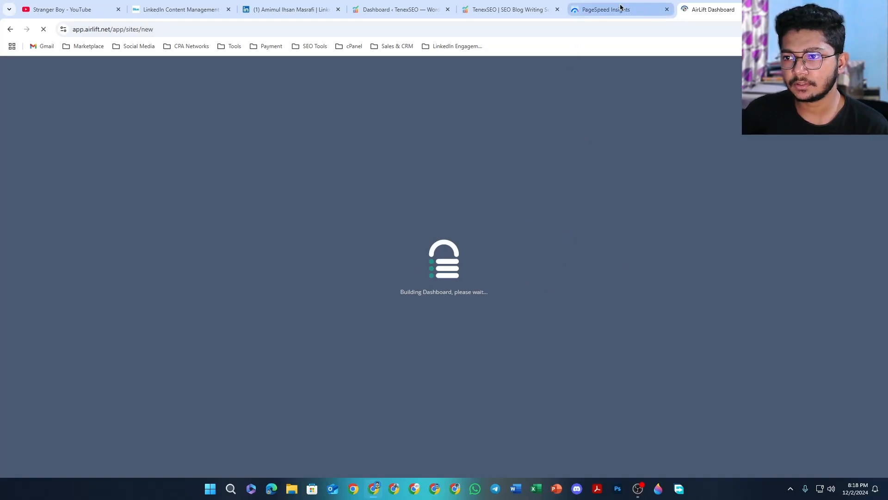
- Examine the mobile performance score and metrics in the PageSpeed Insights report for tenexseo.com
click(621, 9)
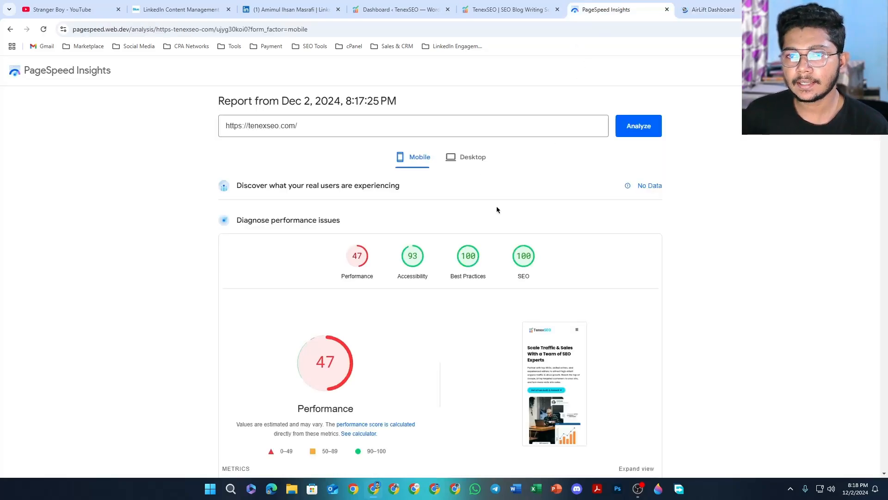
scroll(486, 208, down, 2)
scroll(474, 207, up, 2)
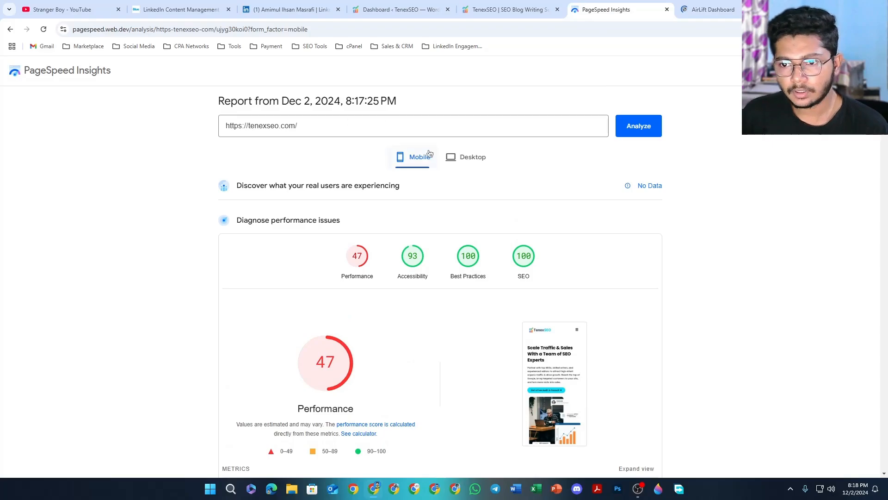
scroll(375, 182, down, 2)
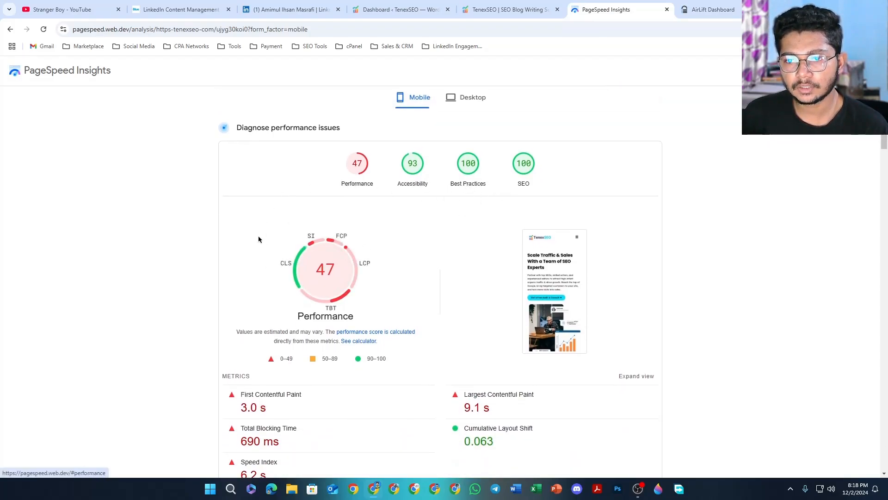
scroll(440, 238, up, 2)
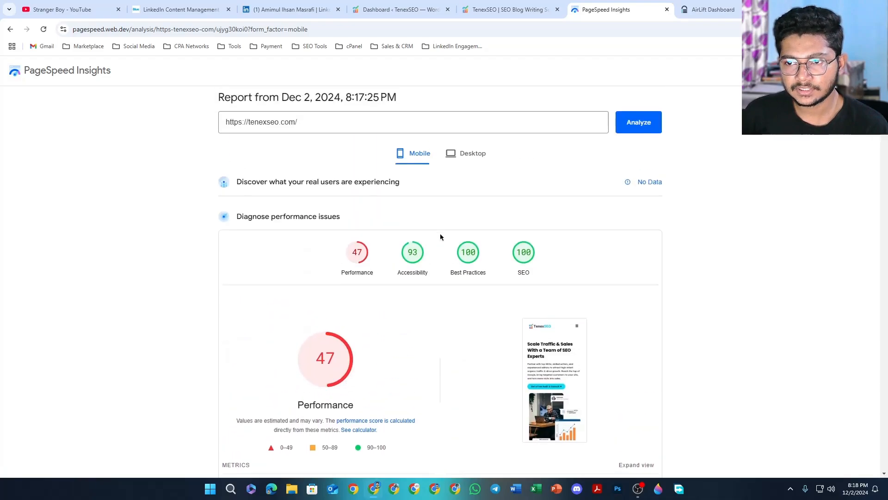
- Show the desktop results of the PageSpeed Insights report and examine the scores and metrics
click(460, 158)
scroll(579, 184, down, 2)
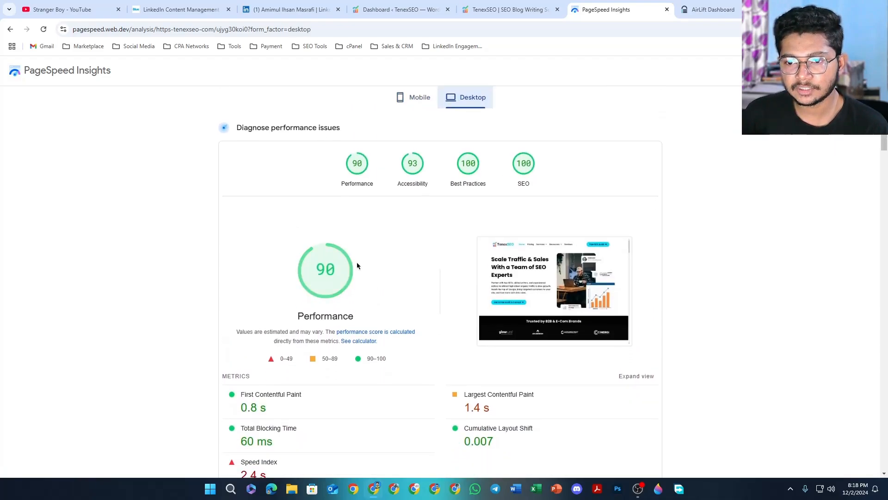
scroll(685, 198, up, 1)
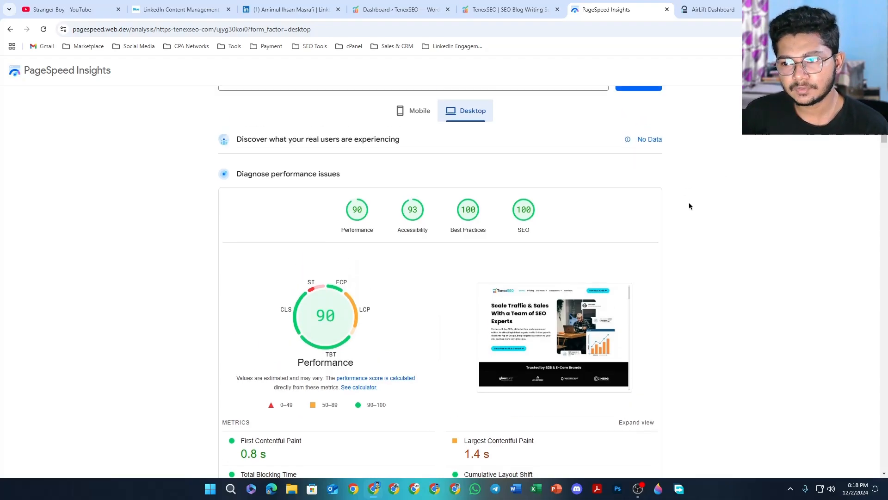
scroll(688, 205, up, 1)
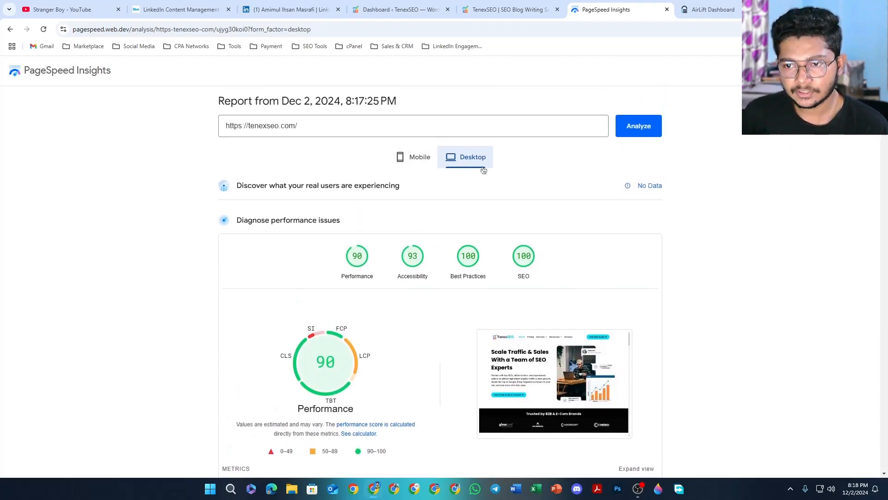
scroll(620, 201, down, 1)
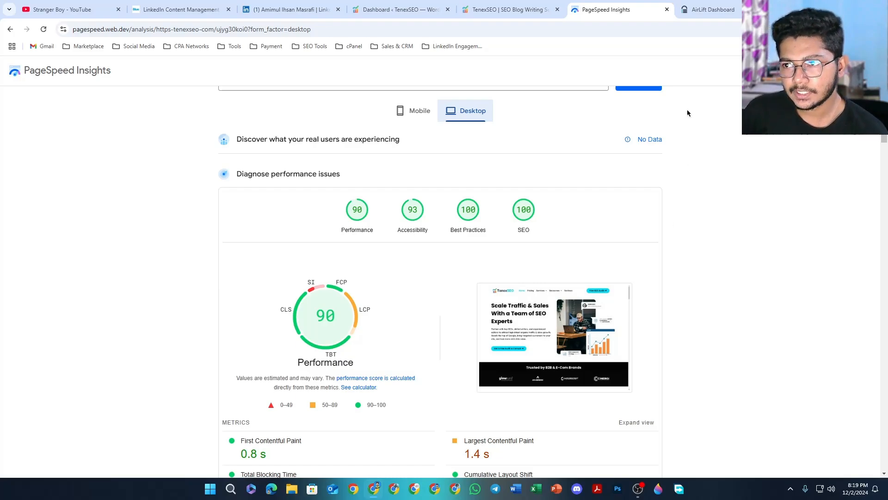
click(715, 10)
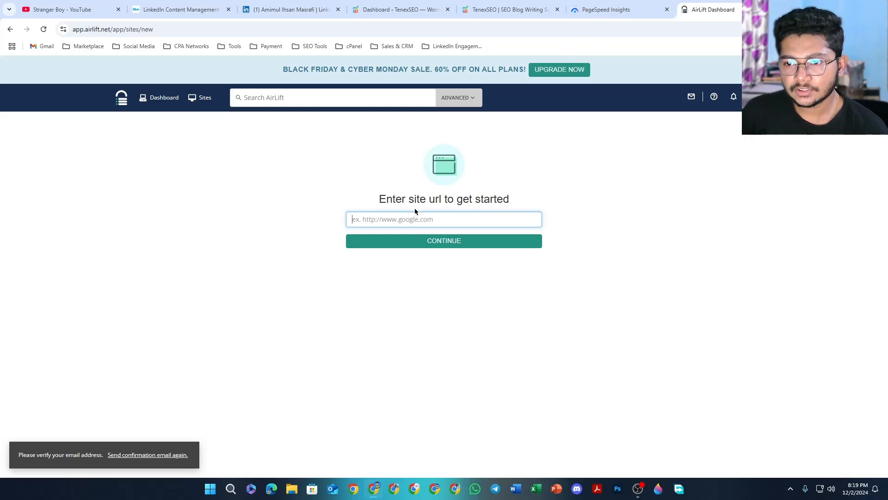
text(https://tenexseo.com/)
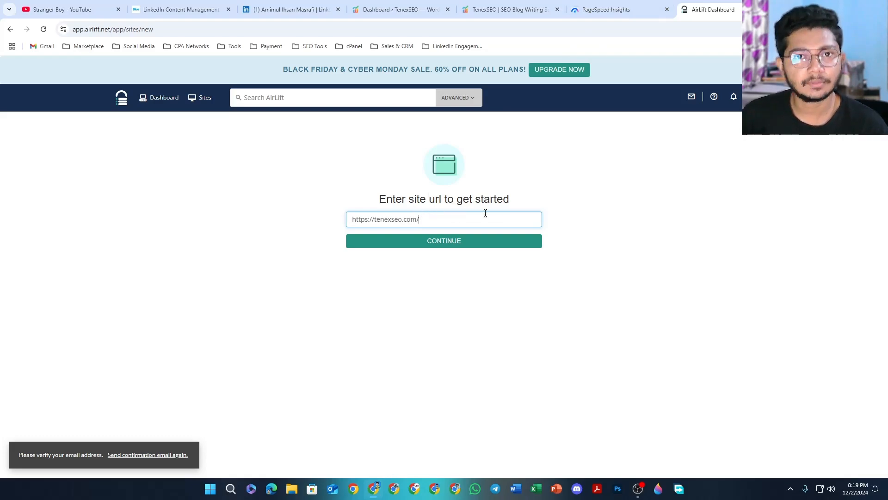
click(454, 246)
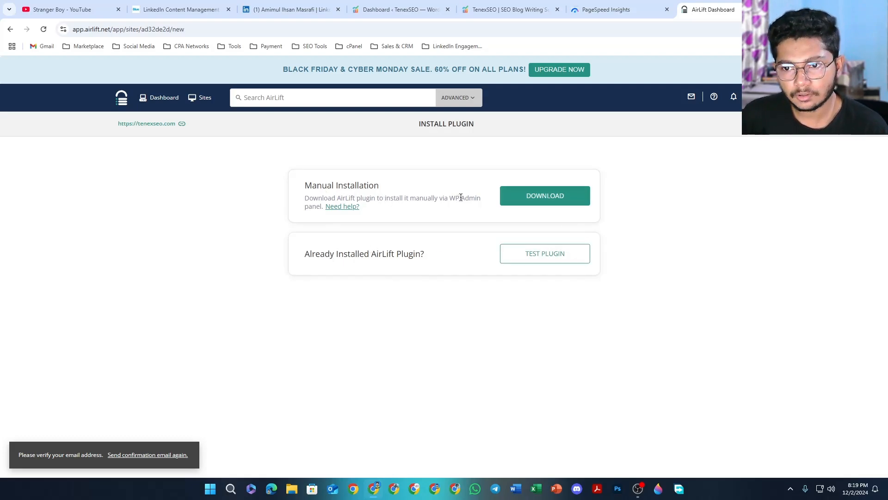
- Download the AirLift plugin for manual installation as airlift.zip to D:/Downloads and minimise the download manager
click(535, 198)
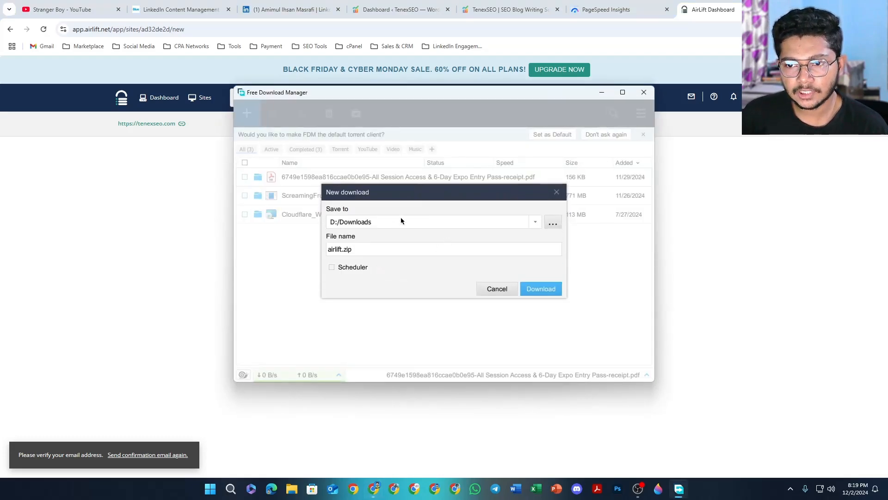
click(537, 289)
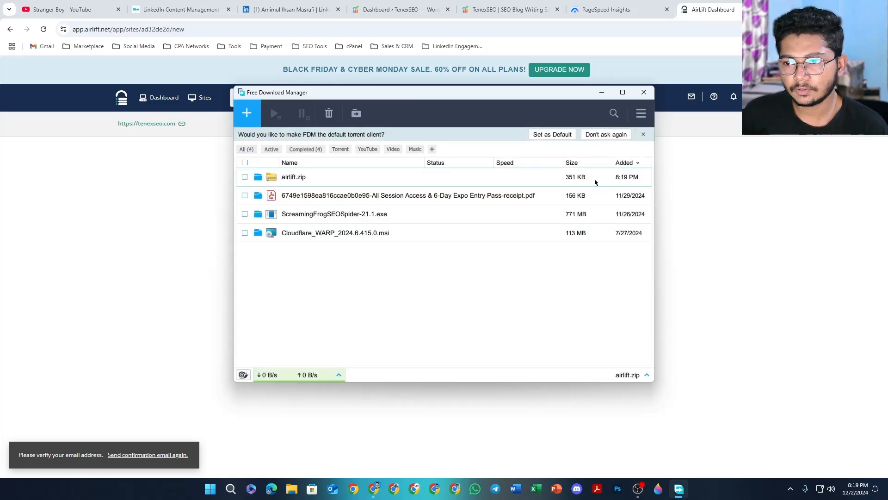
click(601, 93)
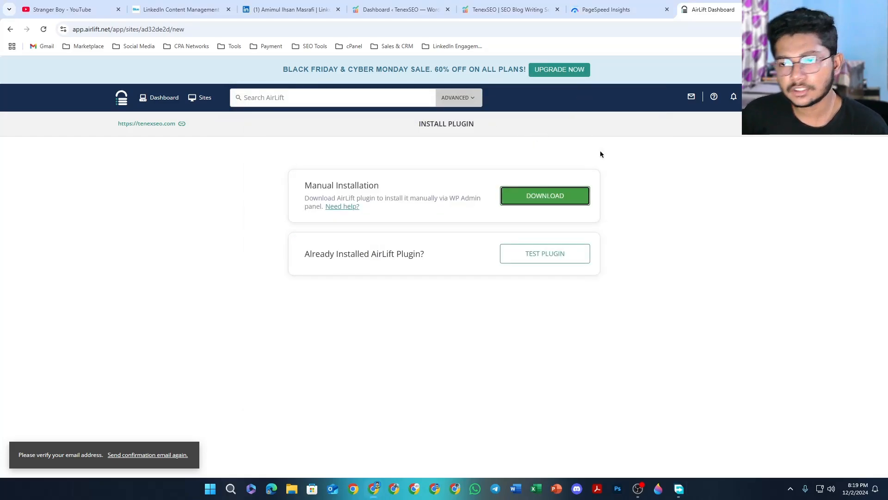
- Switch to the TenexSEO WordPress admin and open the plugin upload form for adding a new plugin
click(395, 9)
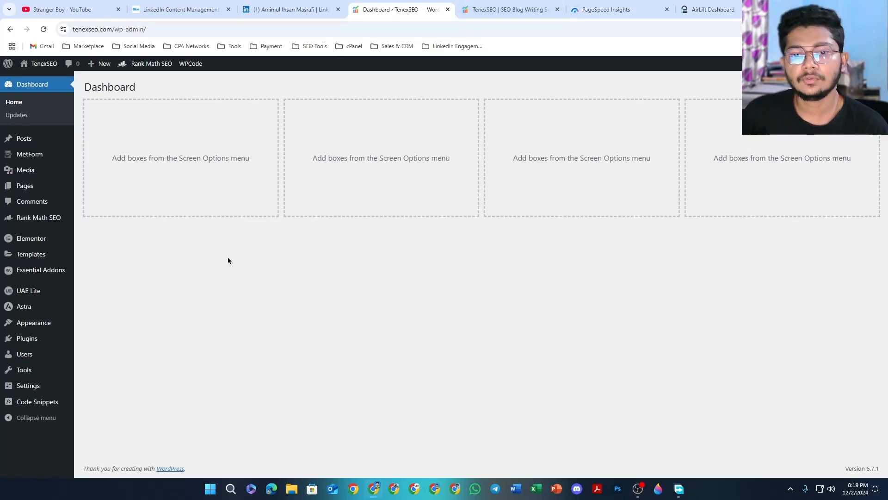
mouse_move(32, 340)
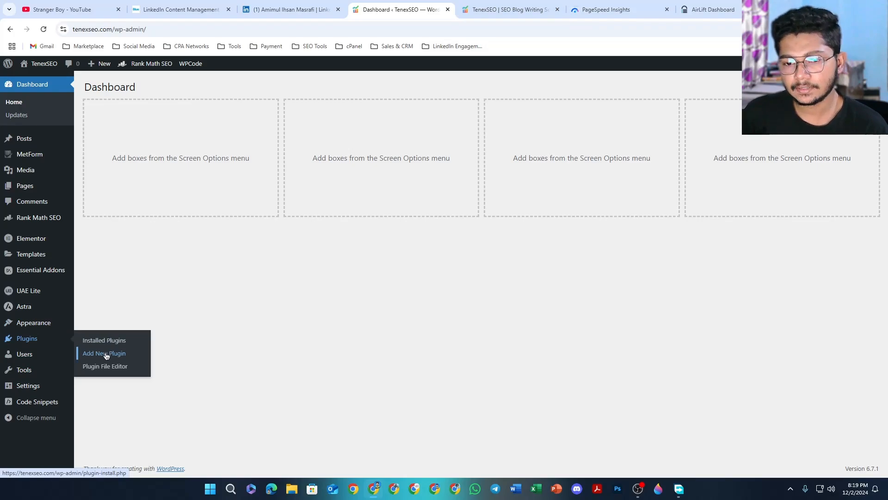
click(106, 354)
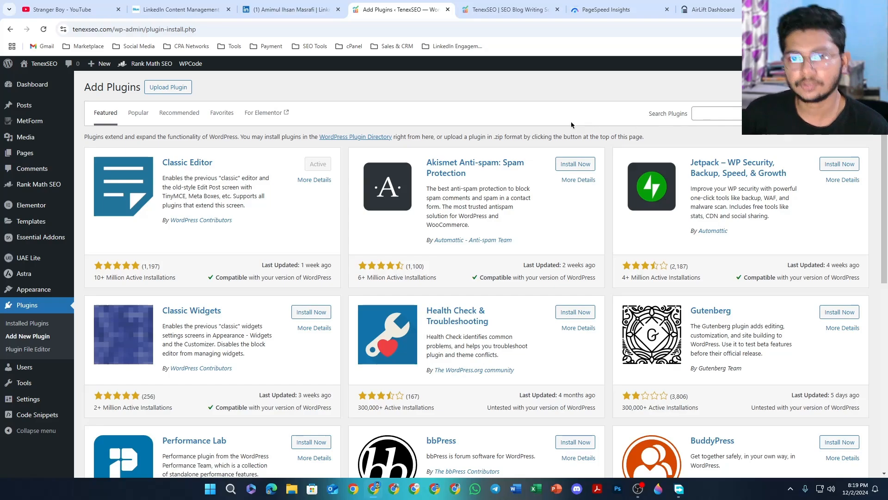
click(164, 88)
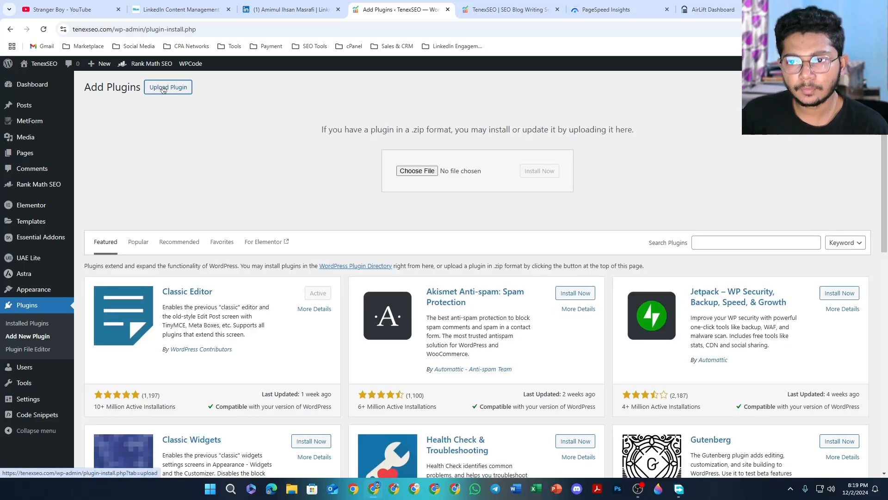
- Upload airlift.zip from D:/Downloads, install it as a plugin and activate it
click(416, 171)
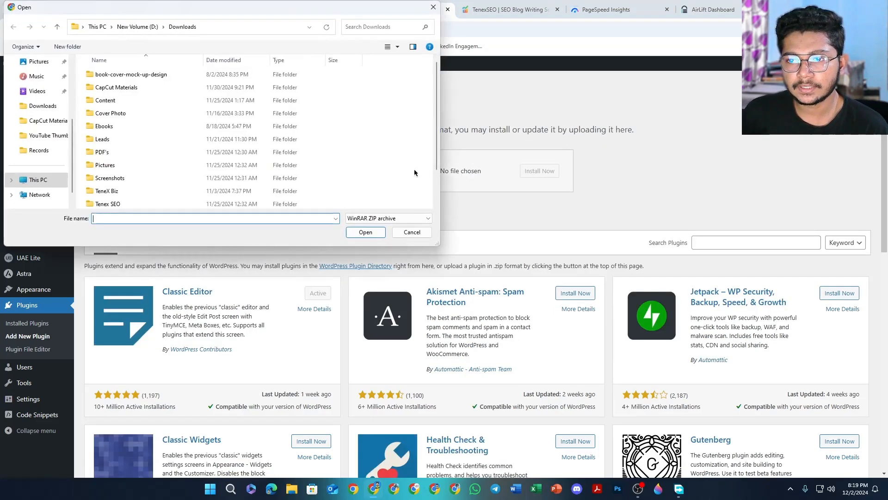
click(112, 203)
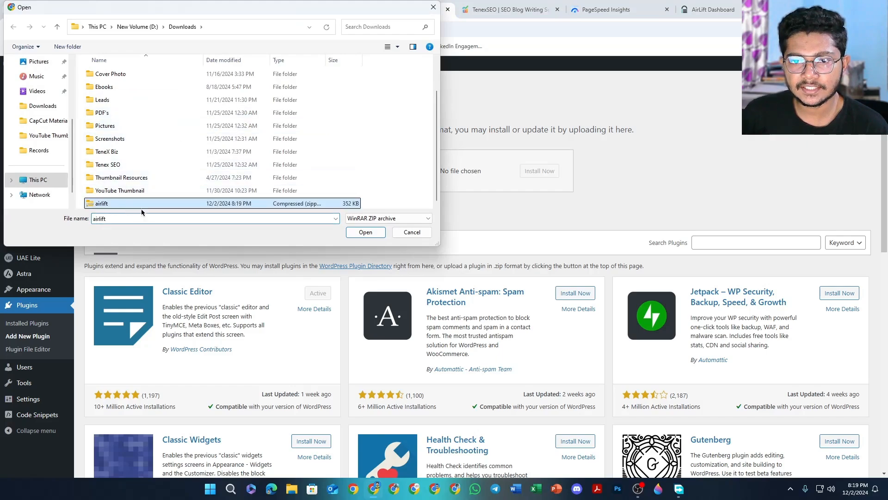
click(363, 233)
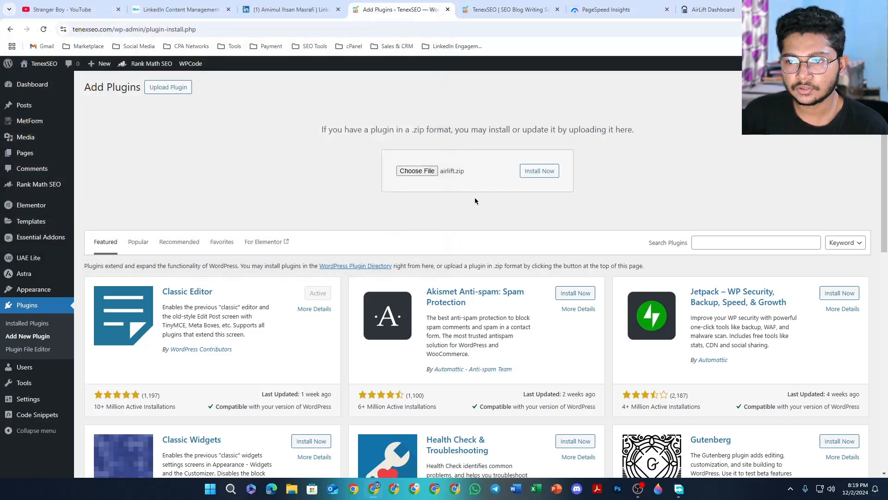
click(554, 173)
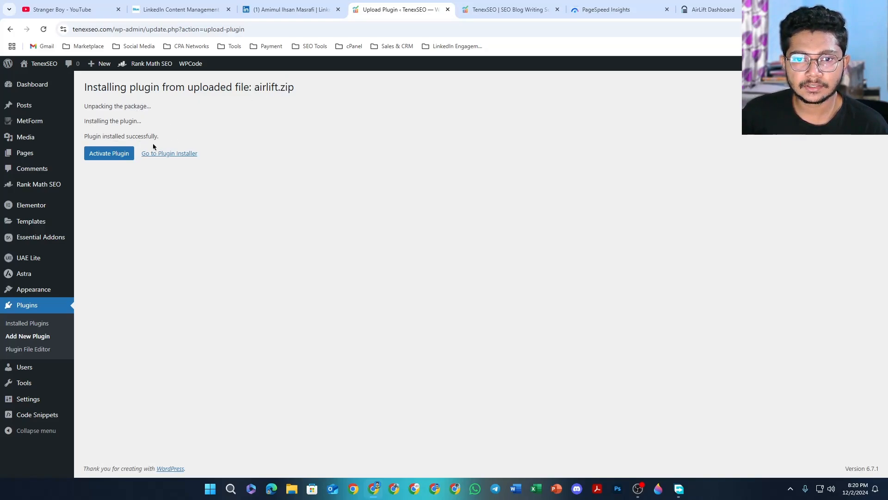
click(99, 156)
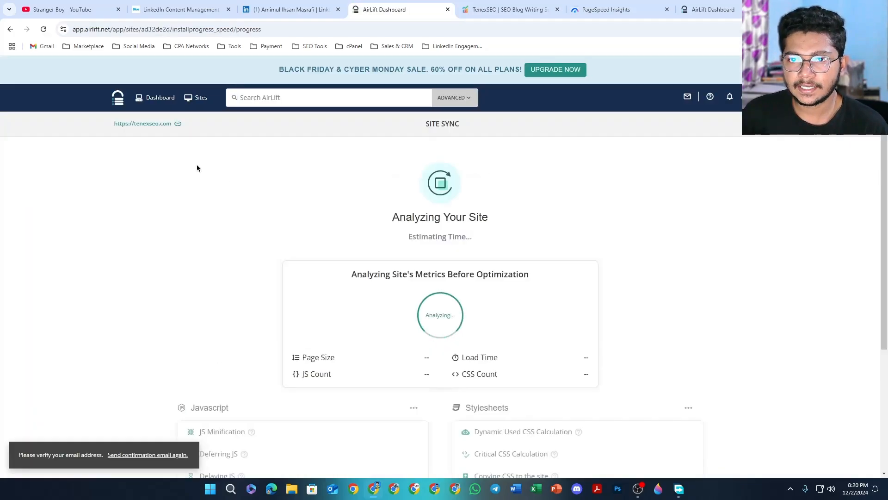
- Monitor AirLift's site sync, examining the initial metrics and the progress of the Javascript, Stylesheets, Images and Fonts optimizations
scroll(226, 197, down, 1)
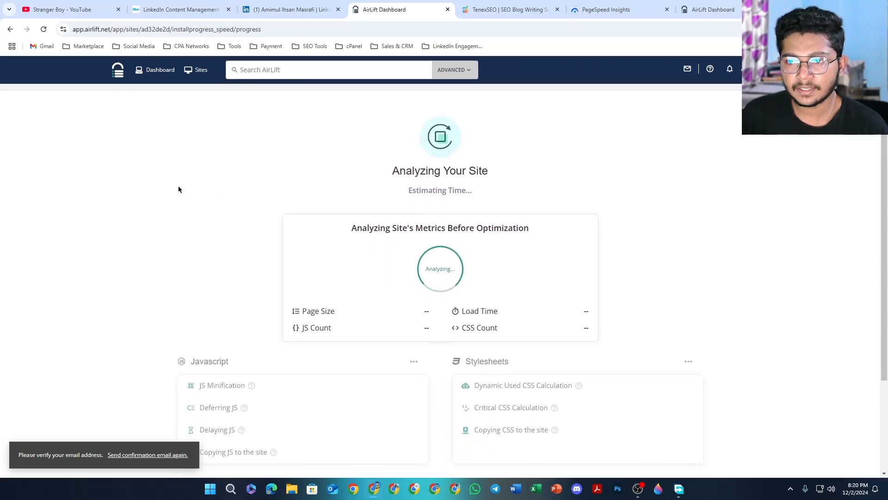
scroll(179, 189, up, 1)
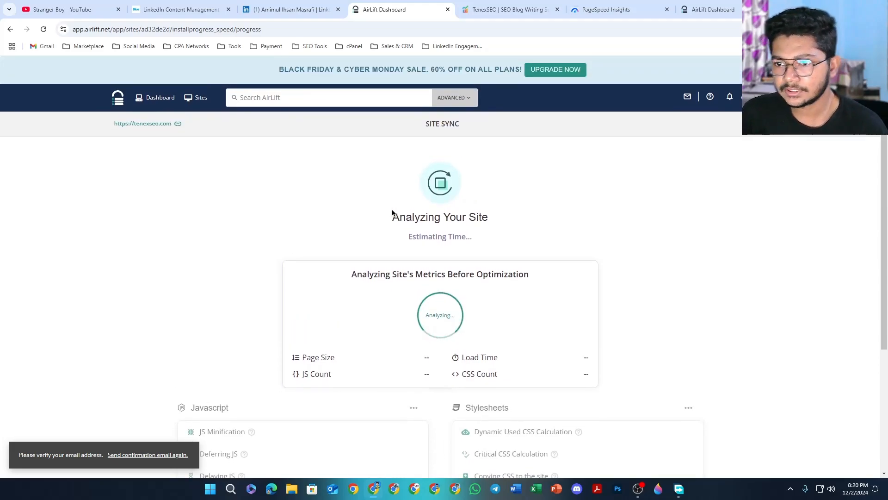
scroll(509, 213, down, 1)
scroll(490, 204, up, 1)
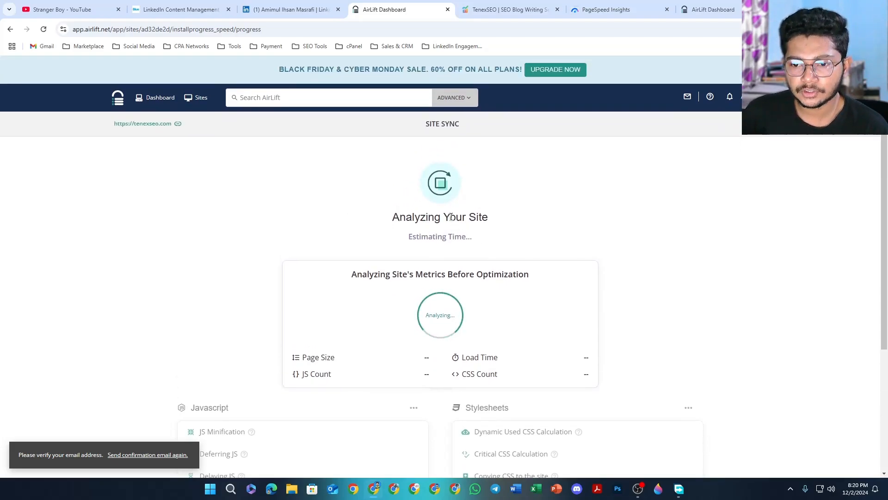
scroll(402, 222, down, 1)
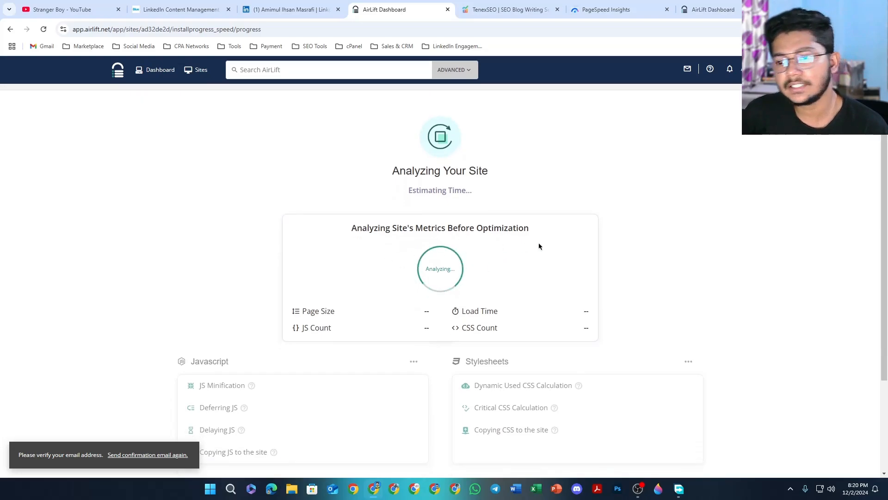
scroll(338, 207, up, 1)
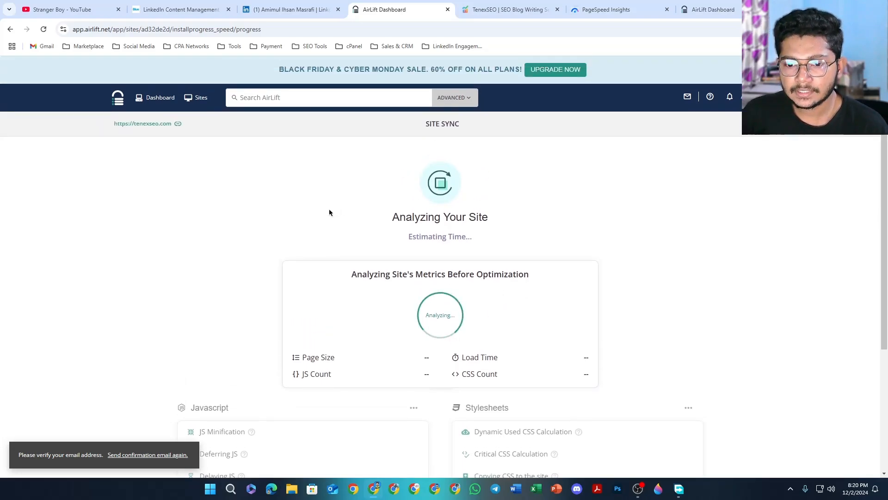
scroll(556, 222, down, 2)
scroll(486, 241, down, 1)
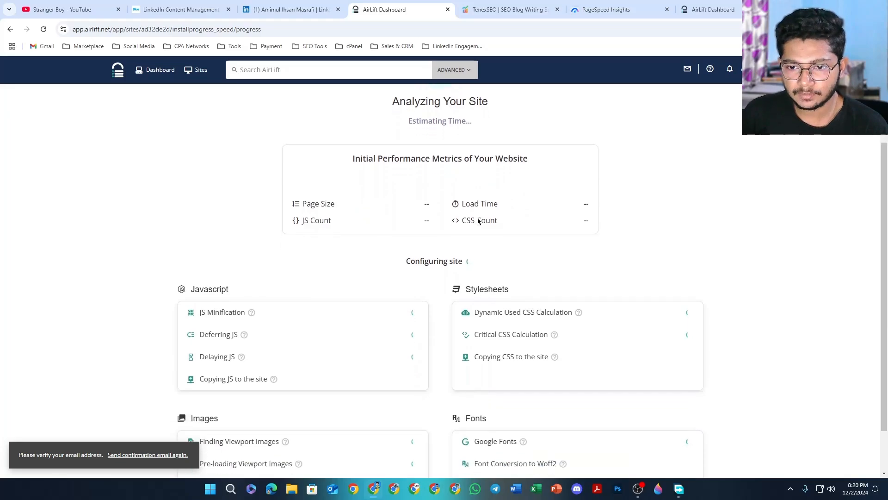
scroll(388, 227, up, 1)
scroll(391, 228, up, 1)
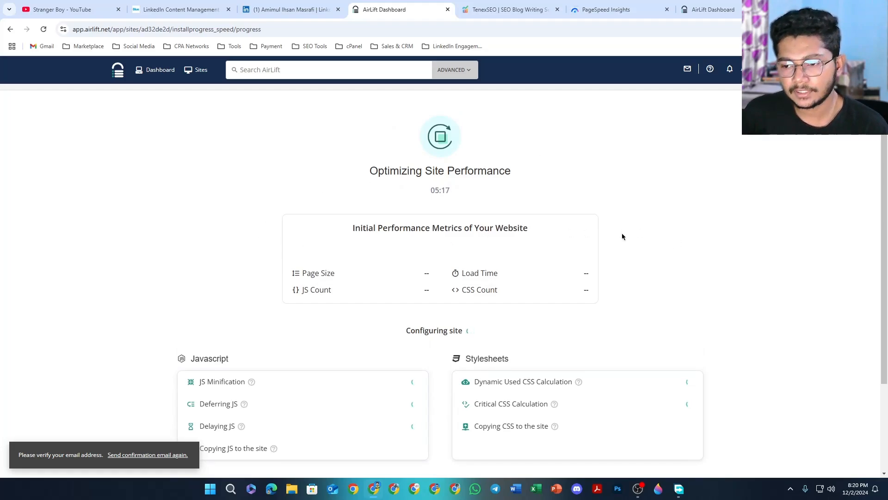
scroll(437, 225, down, 3)
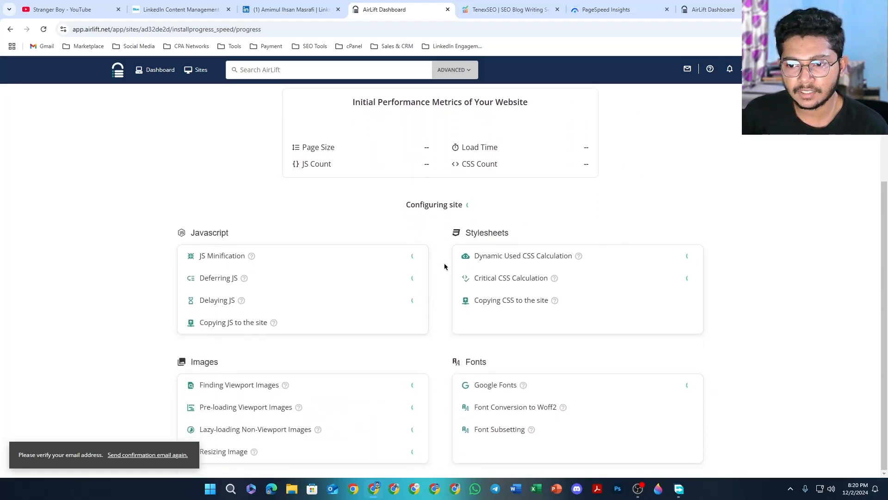
scroll(437, 270, up, 4)
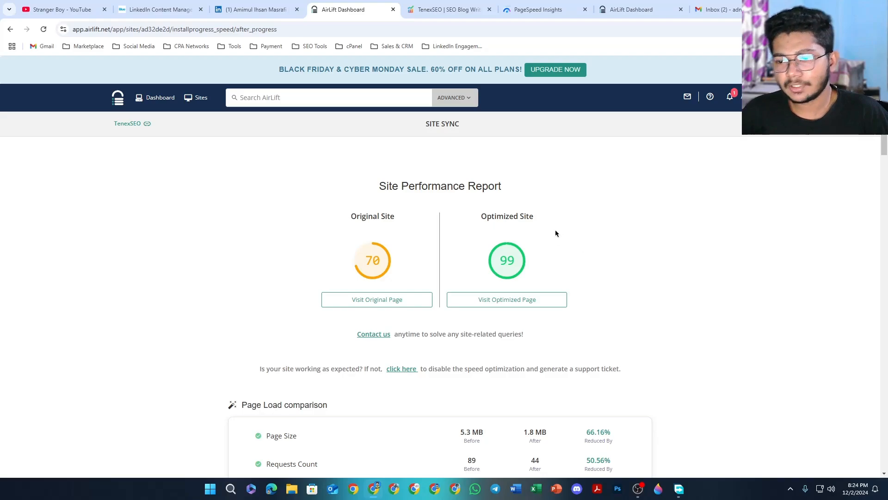
- Examine the original and optimized scores, page load comparison and visual regression test in AirLift's Site Performance Report
scroll(597, 249, down, 2)
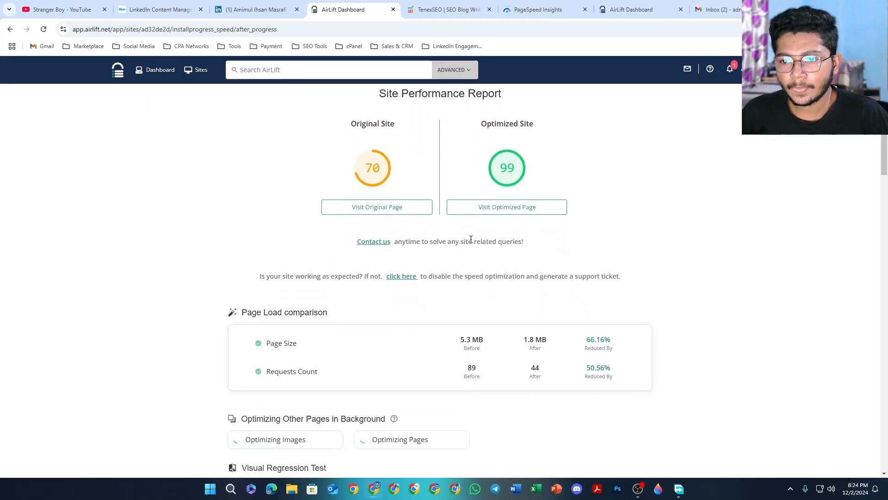
scroll(430, 260, down, 1)
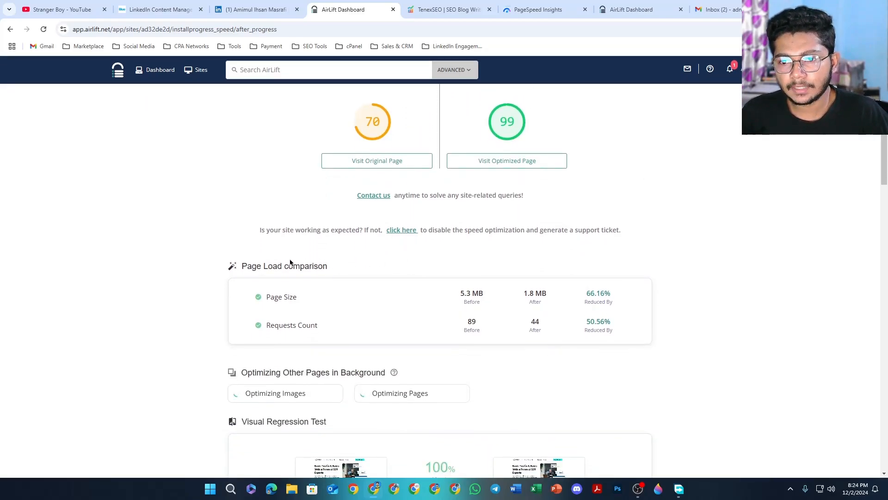
scroll(291, 262, down, 2)
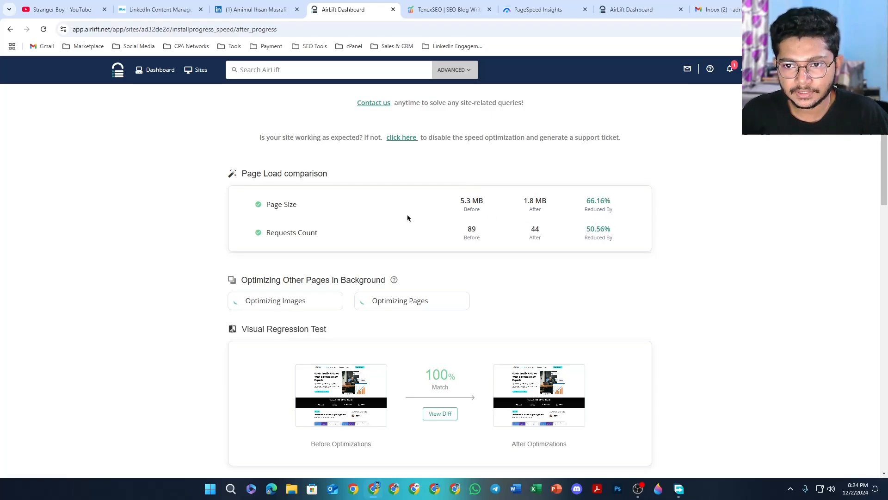
scroll(365, 182, down, 2)
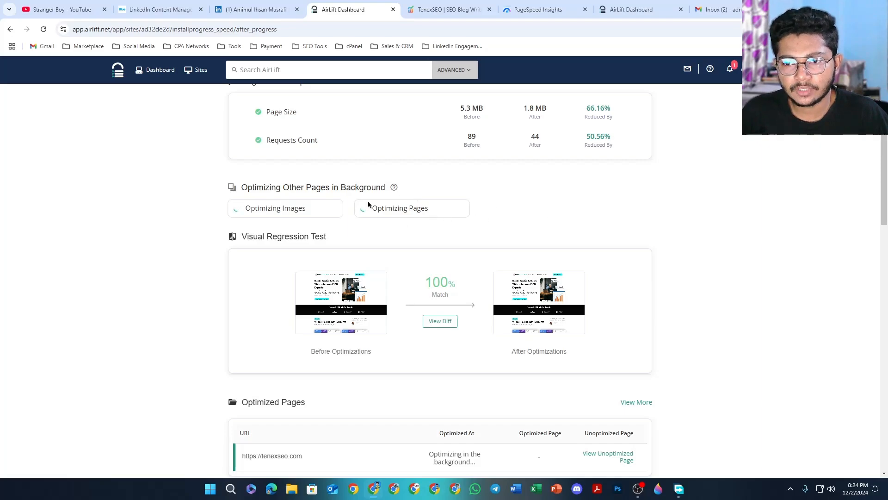
scroll(284, 173, down, 2)
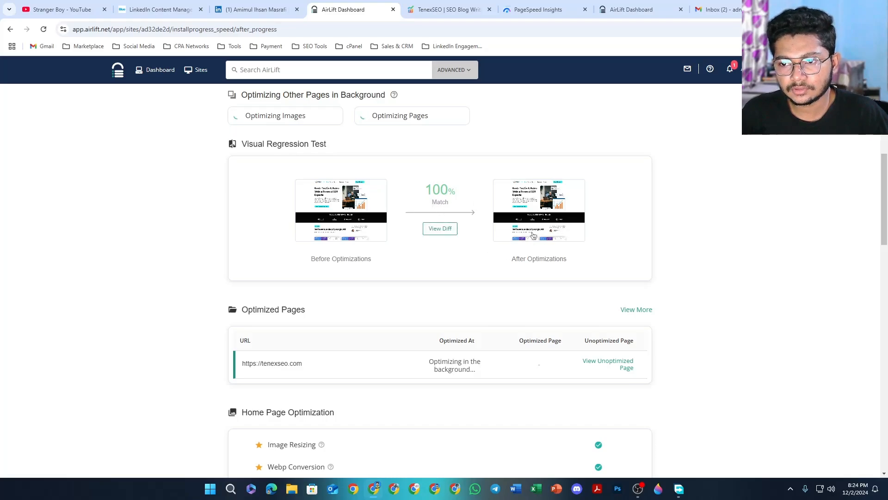
scroll(560, 234, down, 1)
scroll(559, 233, up, 1)
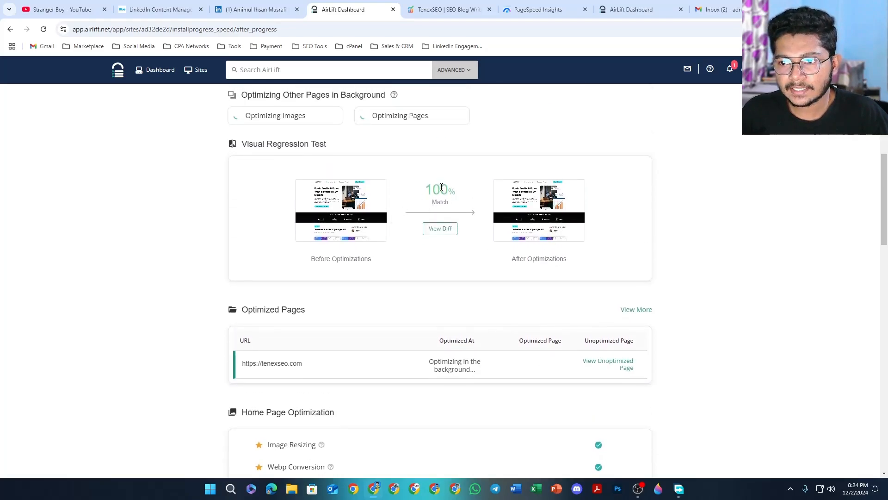
- Review the report's optimized pages, home page, CSS, Javascript and font optimizations, and web vital improvements, and return to the overall scores
scroll(538, 226, down, 3)
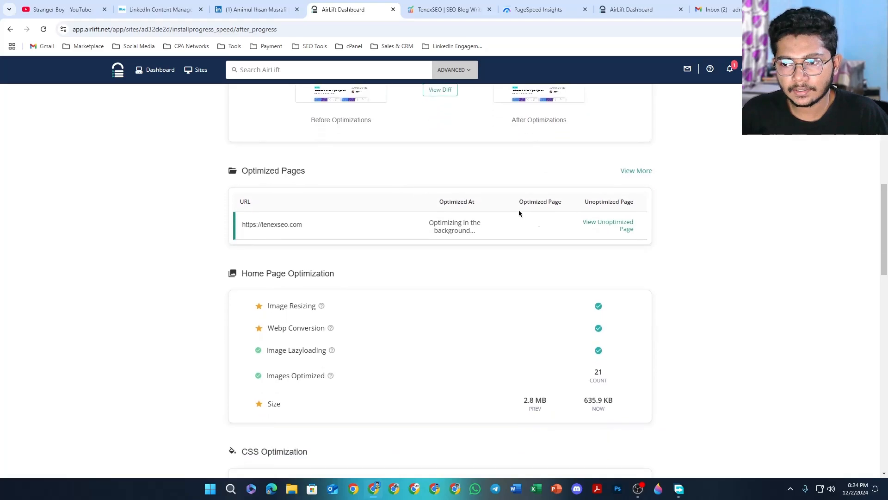
scroll(490, 234, down, 3)
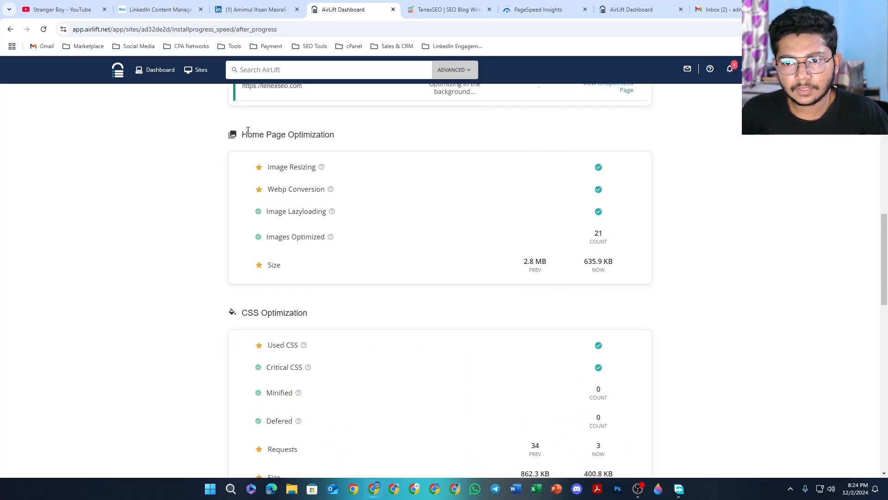
scroll(668, 201, down, 2)
scroll(667, 215, down, 1)
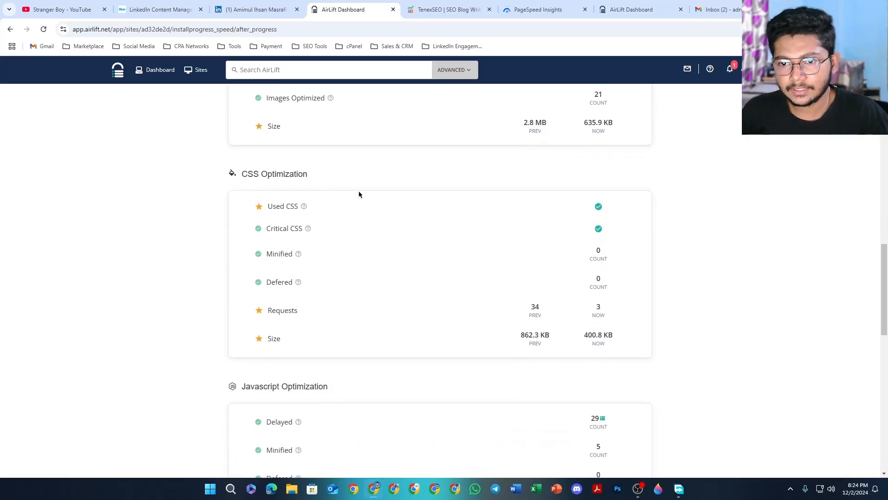
scroll(322, 250, down, 7)
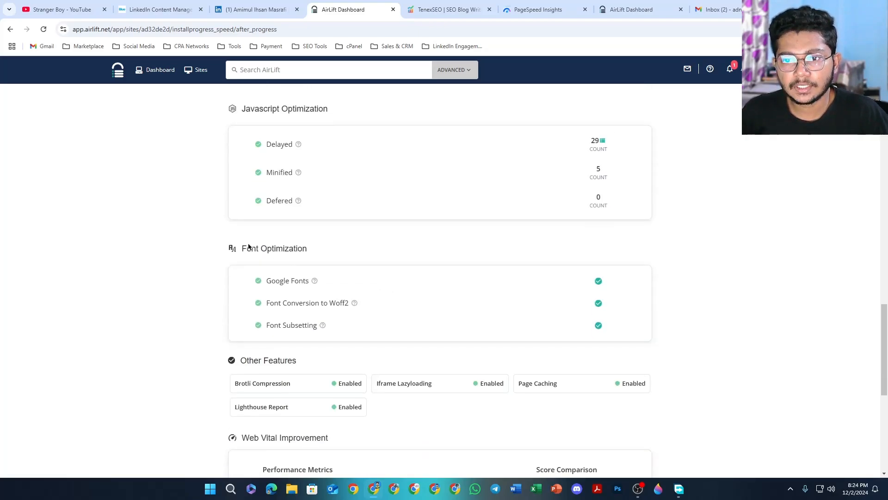
scroll(311, 260, down, 5)
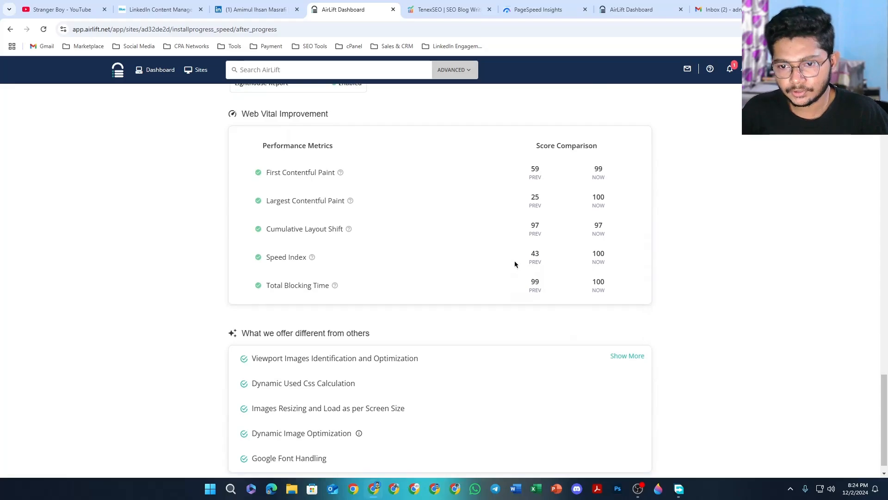
scroll(602, 257, up, 2)
scroll(724, 252, up, 18)
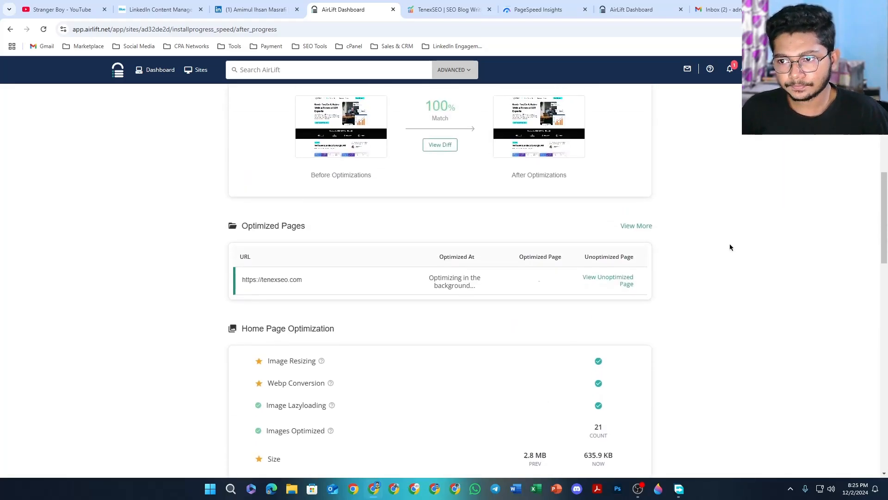
scroll(729, 247, up, 11)
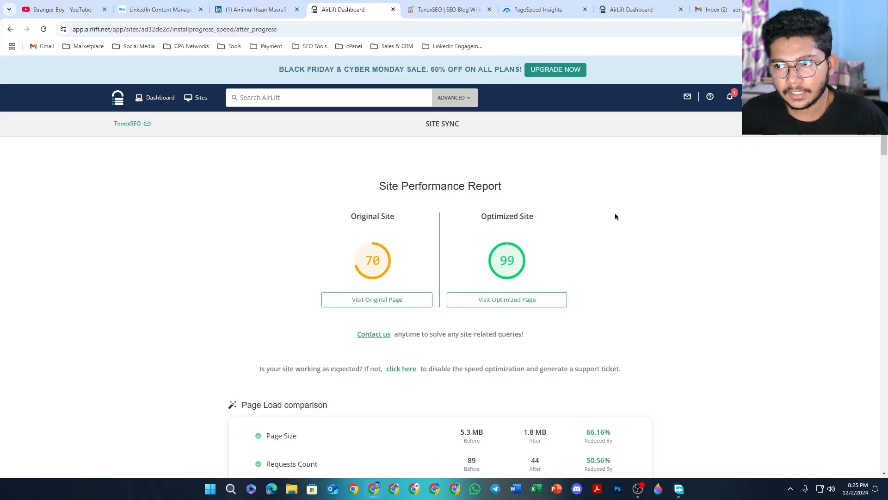
- Reload the live TenexSEO homepage and check how the page loads and displays after the AirLift optimization
click(446, 10)
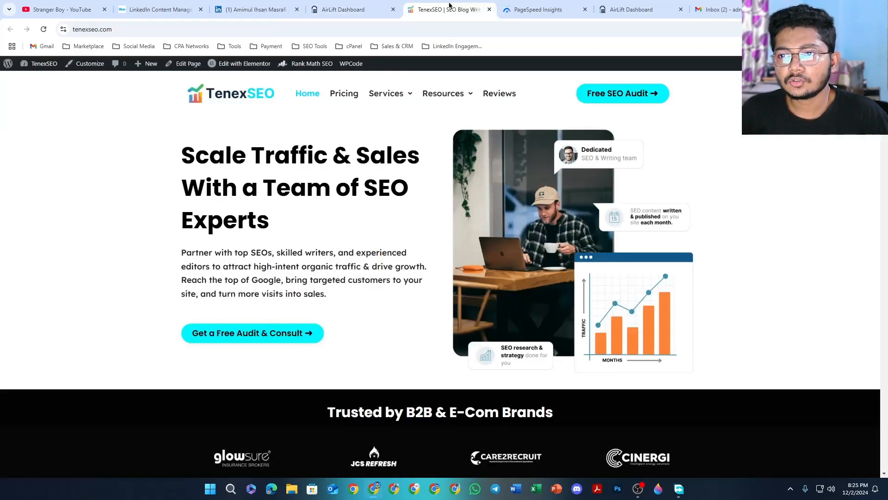
scroll(240, 122, down, 3)
scroll(242, 139, up, 3)
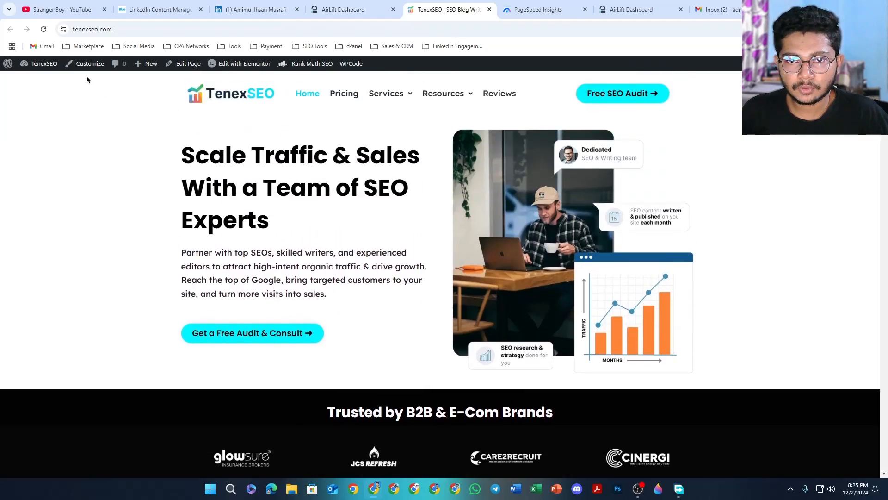
click(47, 30)
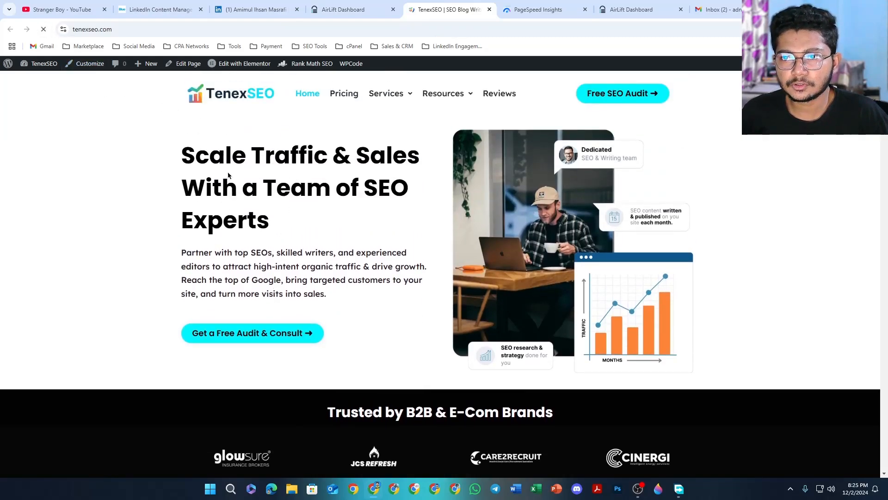
scroll(376, 205, down, 5)
scroll(407, 218, up, 5)
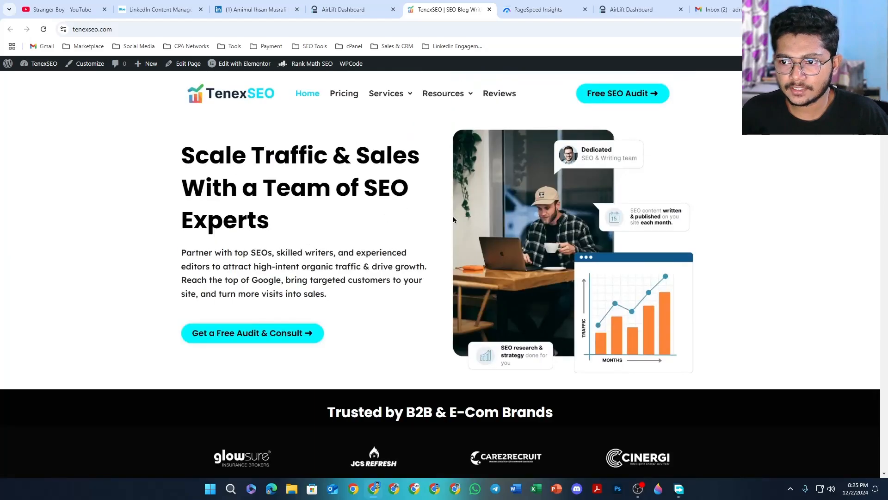
- Examine the live TenexSEO homepage from the hero section through the FAQ to check its layout and images, and return to the page's beginning
scroll(438, 231, down, 5)
scroll(438, 231, down, 15)
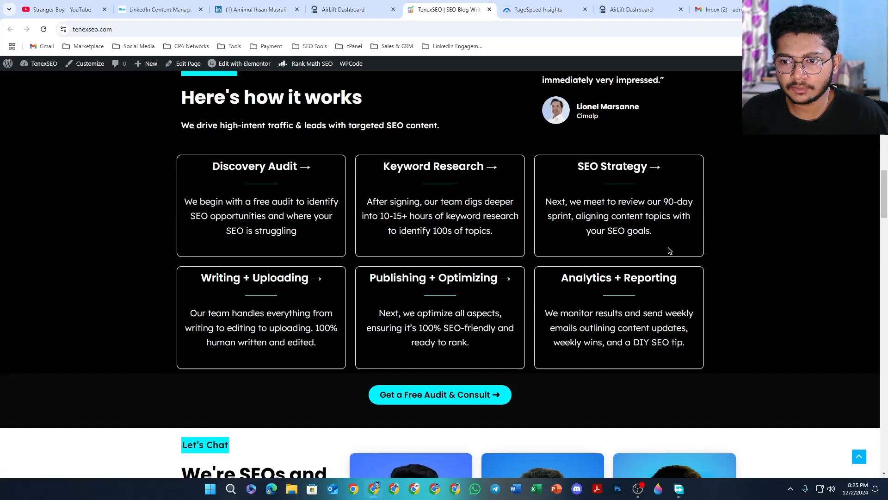
scroll(667, 267, down, 15)
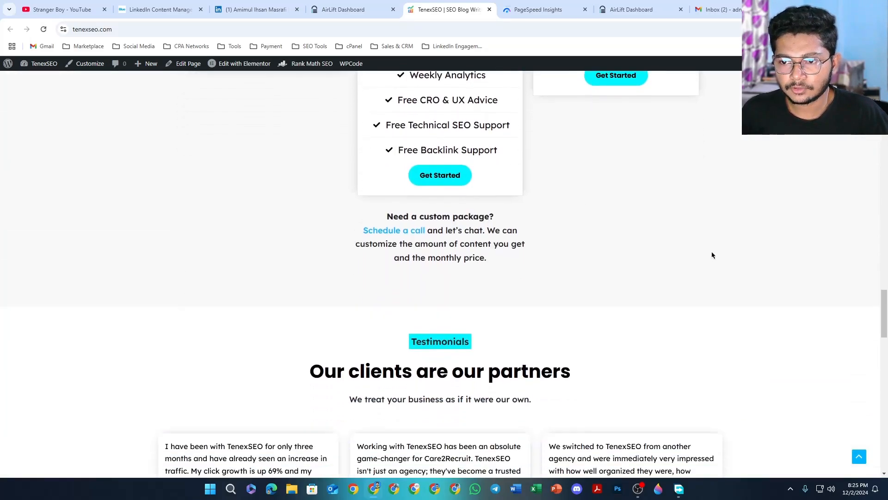
scroll(712, 255, down, 12)
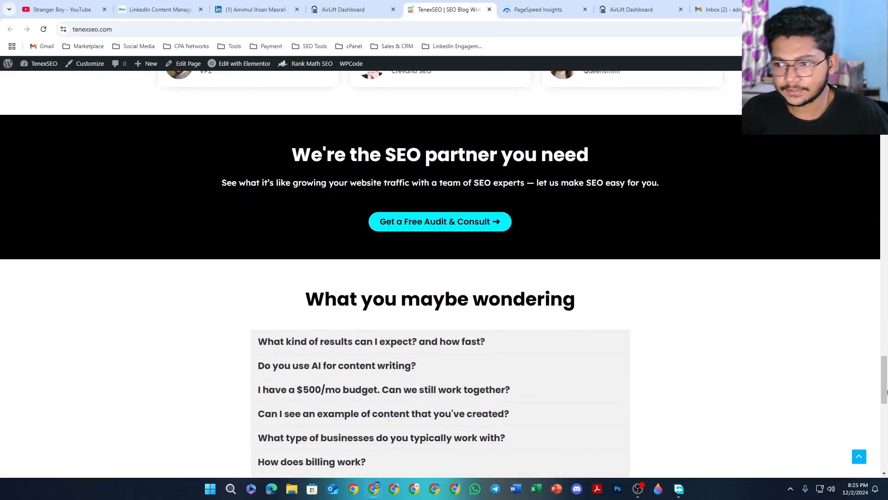
click(861, 457)
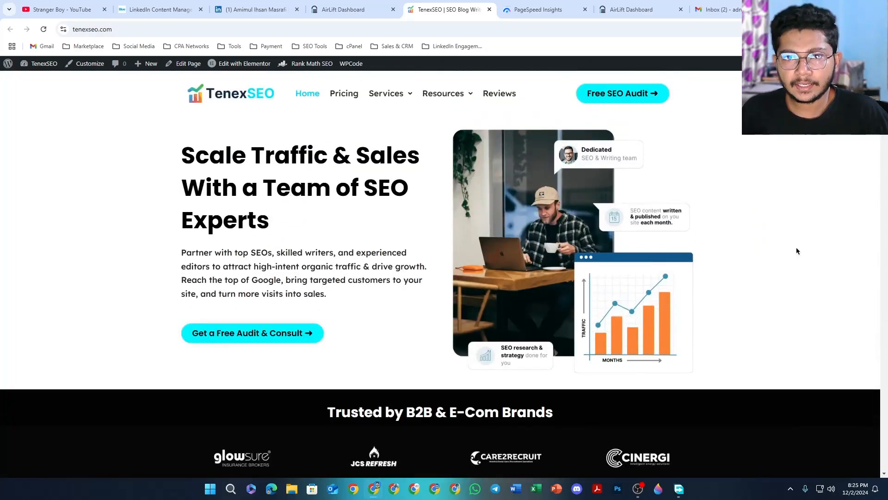
right_click(124, 29)
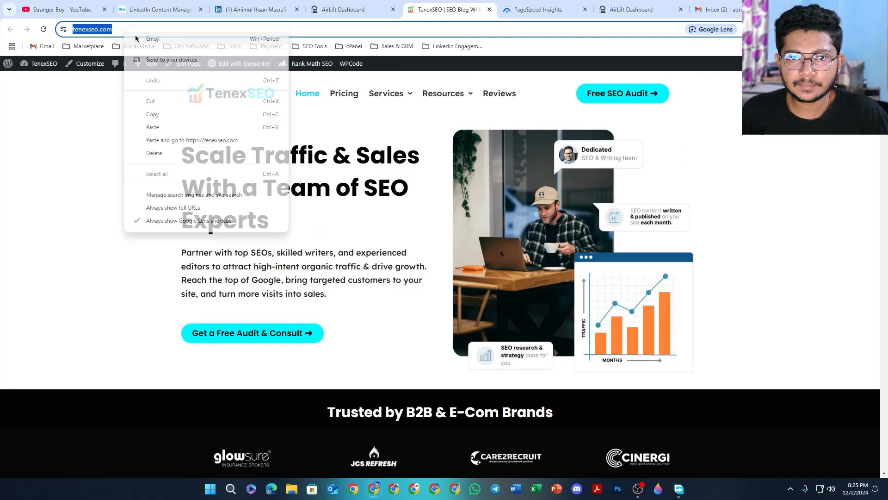
click(156, 119)
click(536, 9)
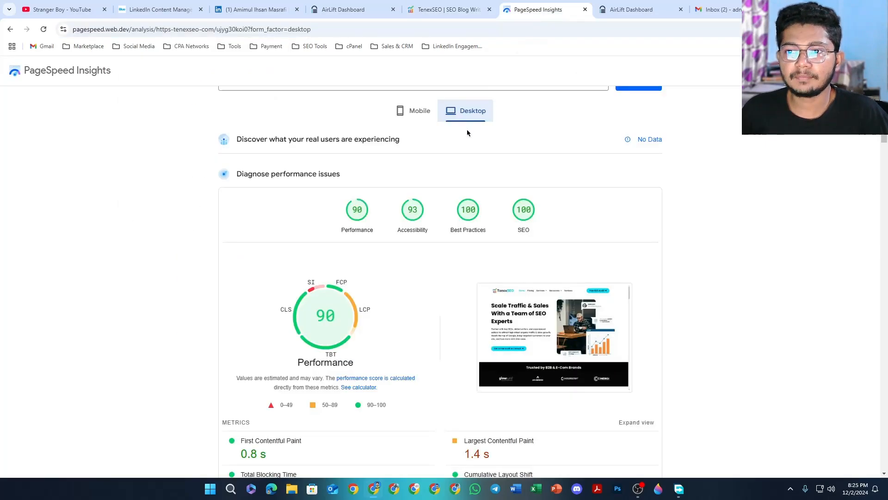
scroll(468, 134, up, 1)
click(311, 125)
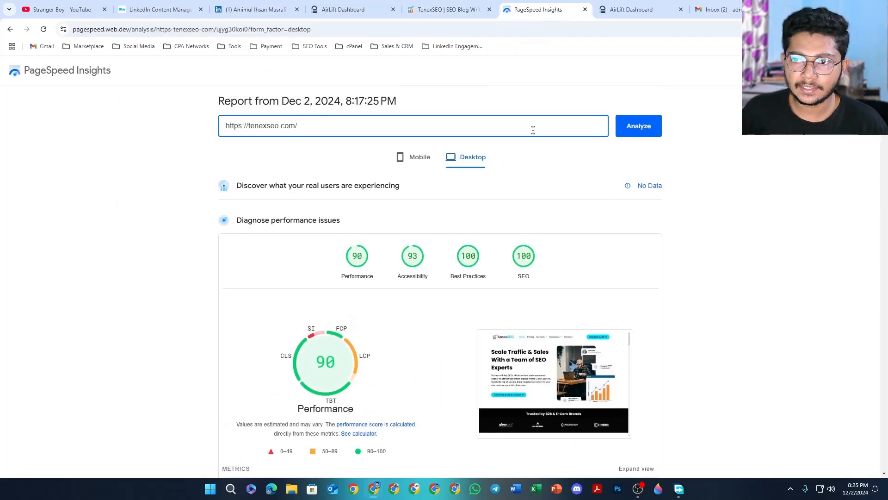
click(636, 125)
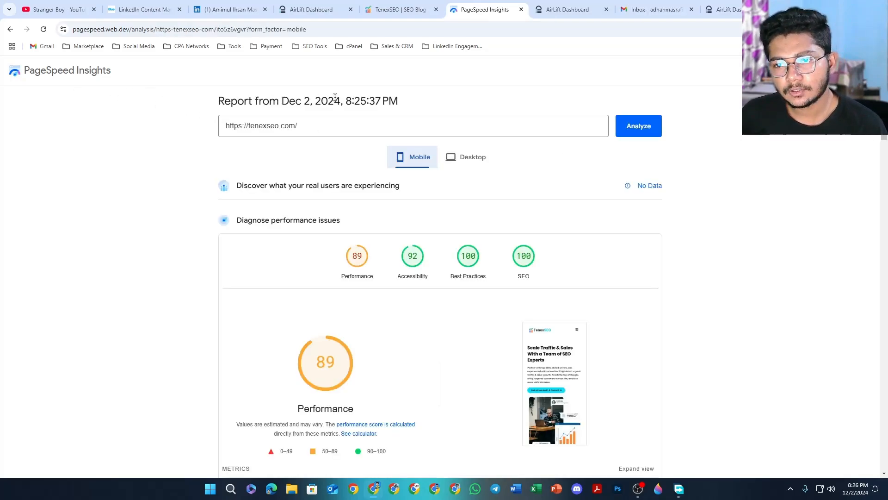
- Examine the new mobile report's category scores, Performance gauge and metrics such as First Contentful Paint and Speed Index
scroll(213, 218, down, 1)
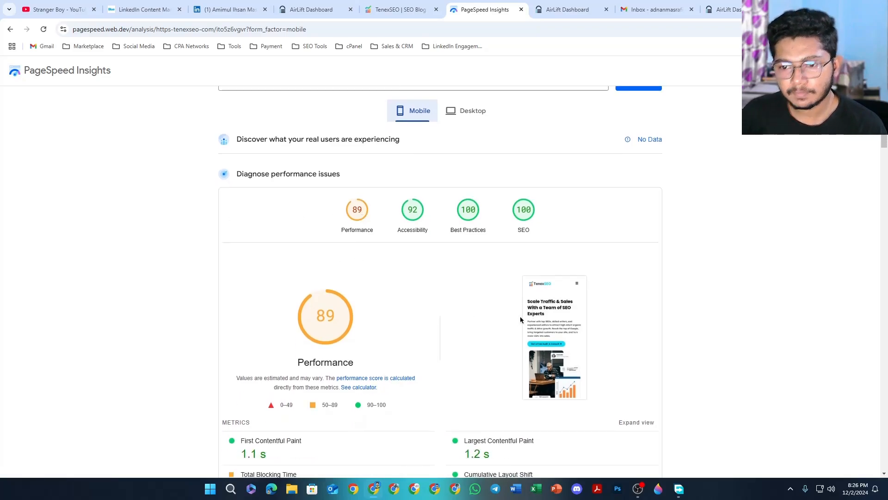
mouse_move(311, 315)
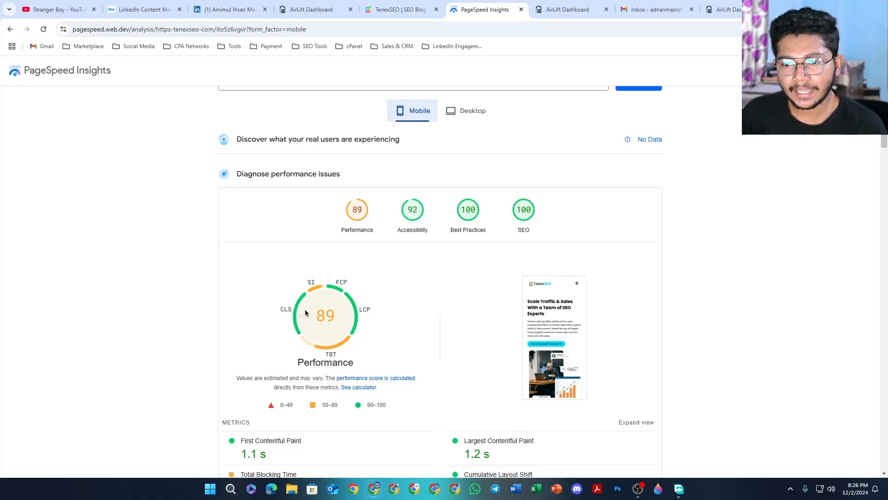
scroll(448, 291, down, 4)
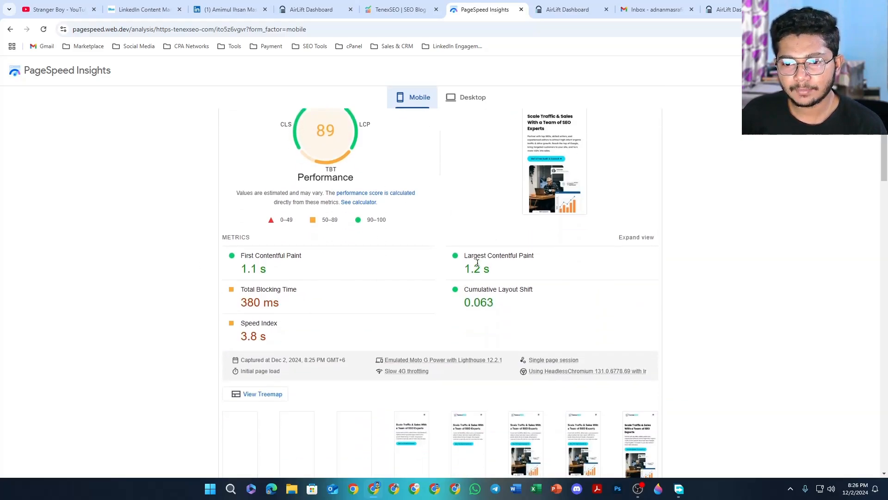
scroll(477, 262, up, 5)
- Show the Desktop results of the new report and examine their category scores, Performance gauge and load metrics
click(458, 161)
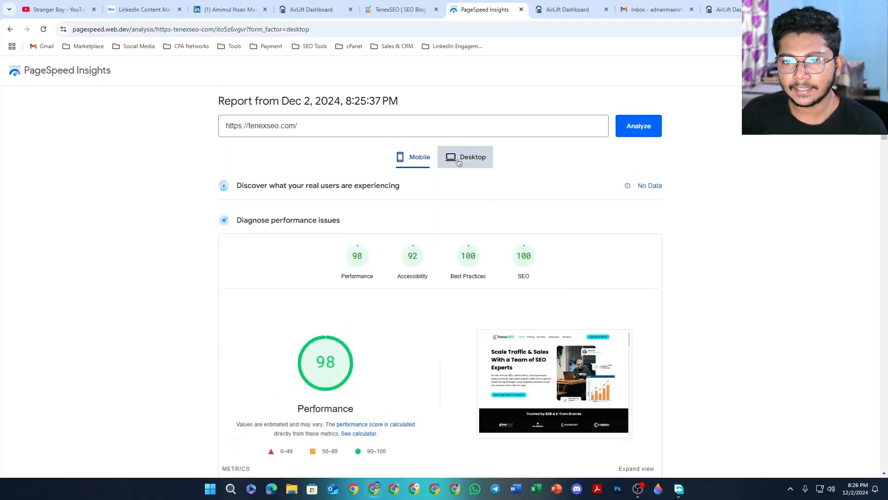
scroll(439, 194, down, 2)
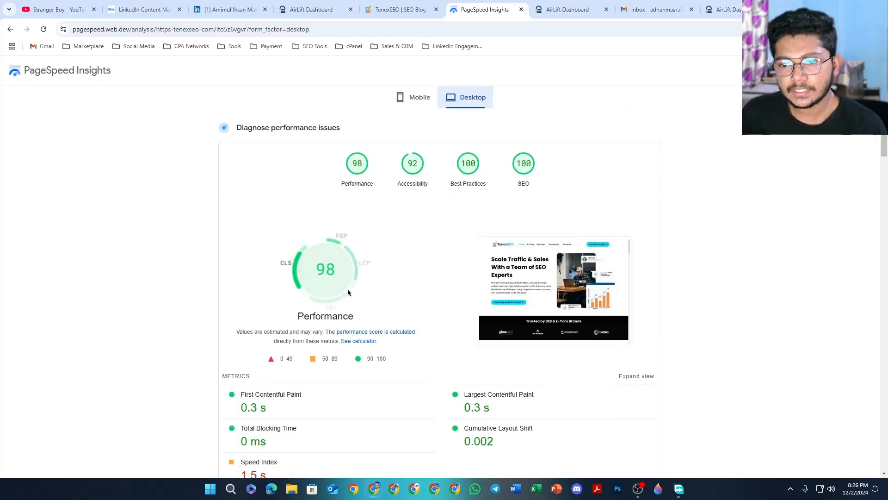
scroll(393, 255, down, 2)
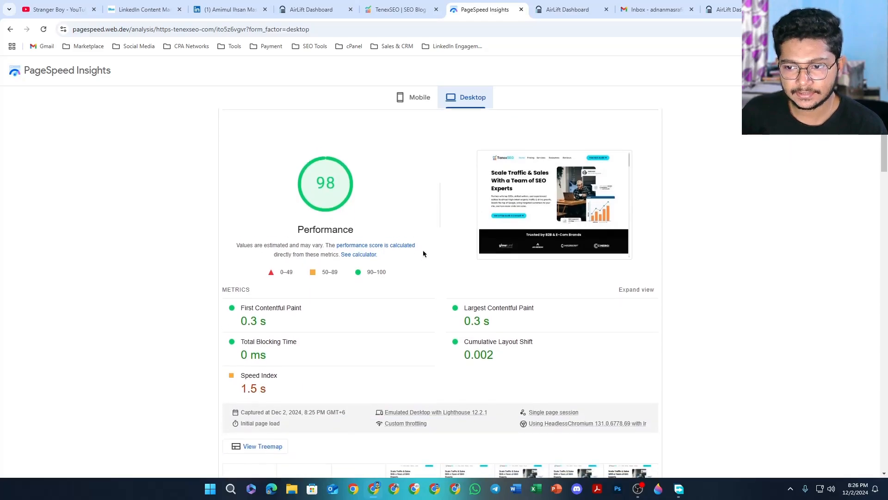
scroll(402, 257, up, 3)
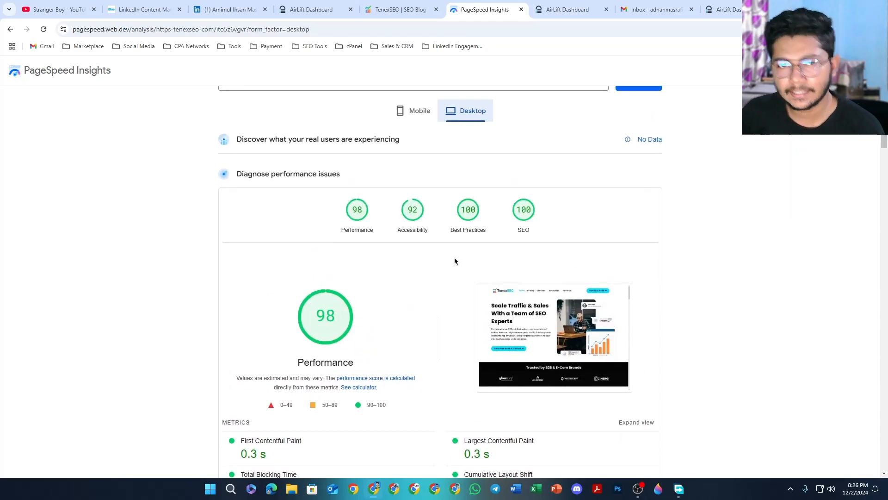
scroll(659, 194, up, 1)
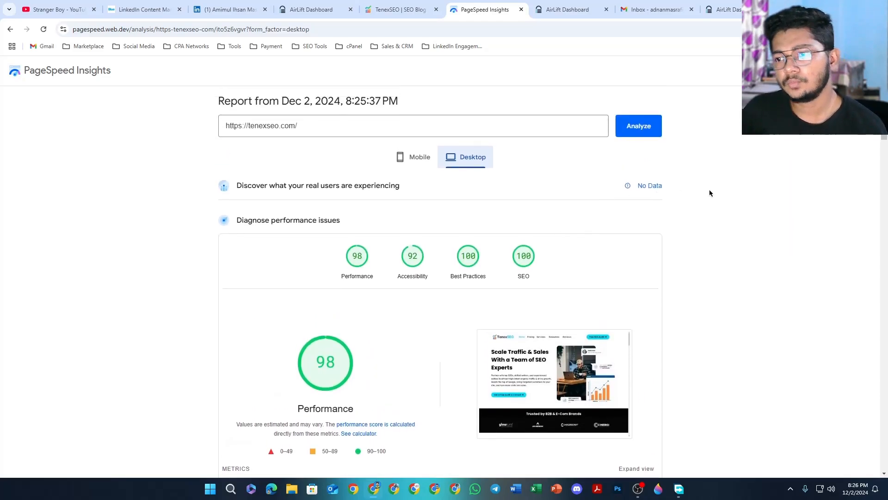